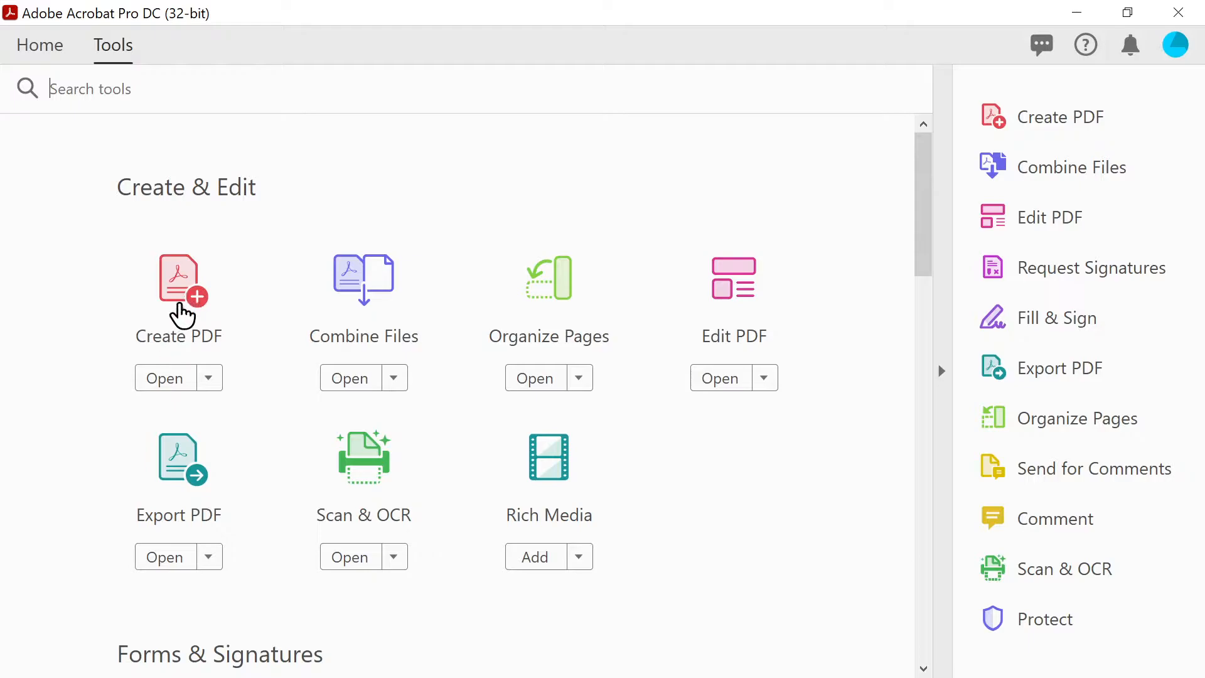
# Create a new PDF from a blank page and dismiss the floating Properties box.
pyautogui.click(175, 309)
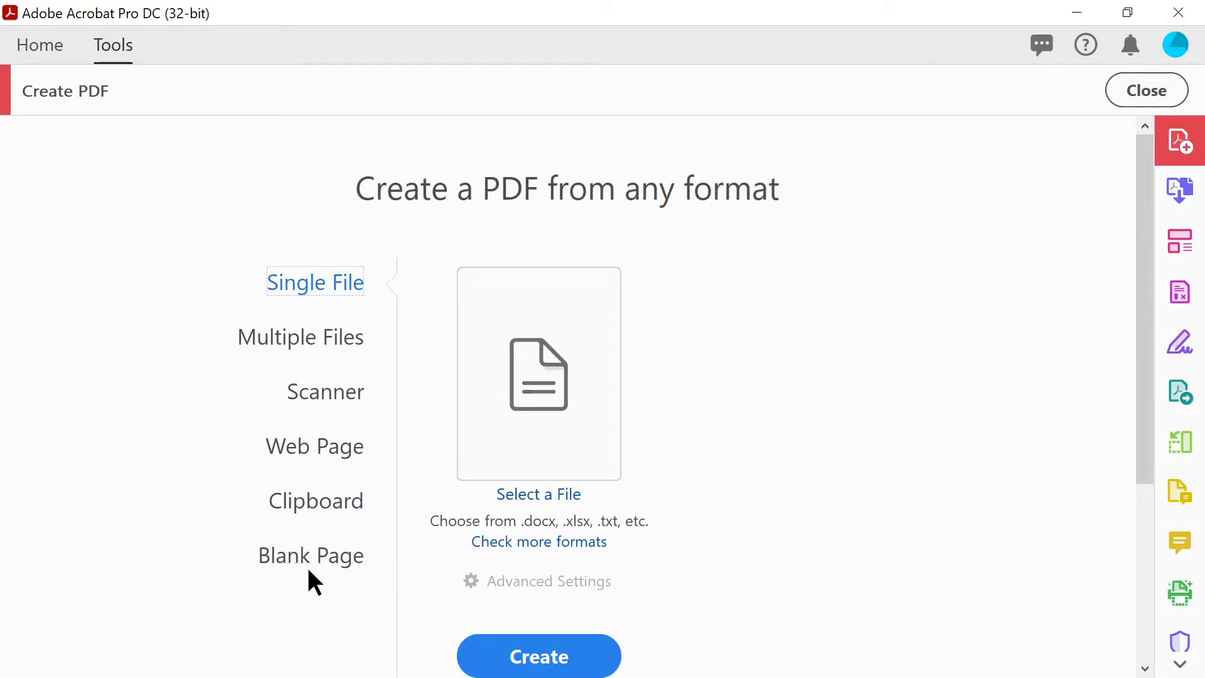
pyautogui.click(293, 553)
pyautogui.click(538, 659)
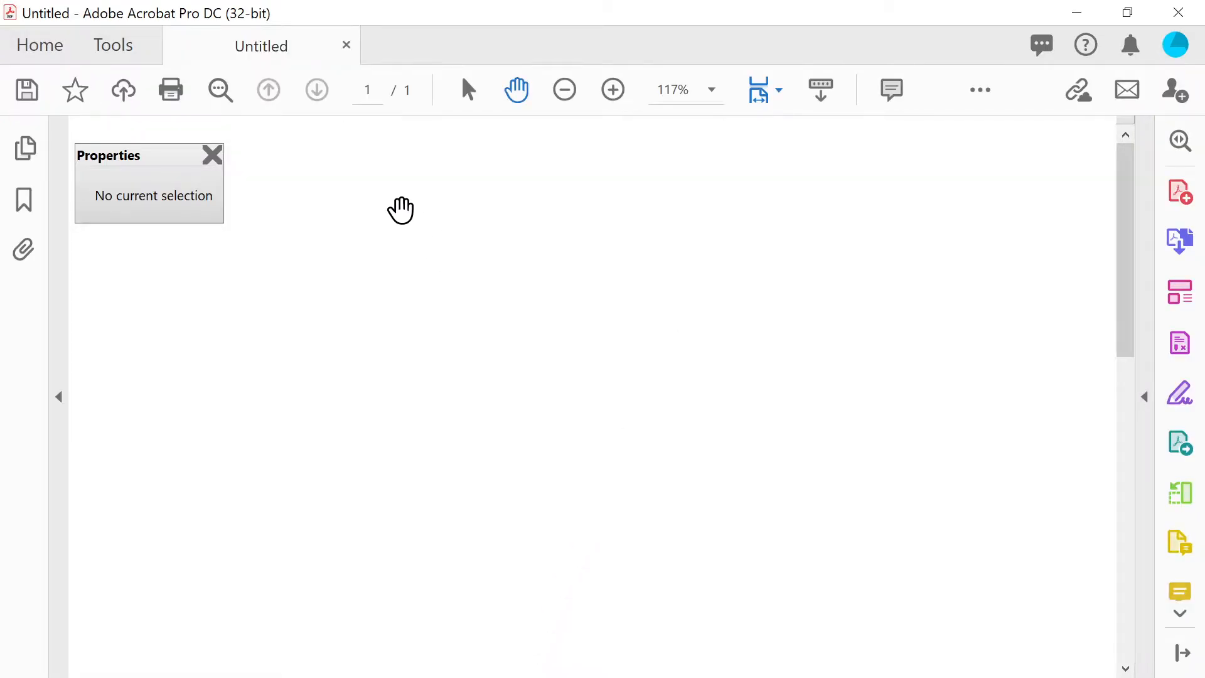
pyautogui.click(212, 155)
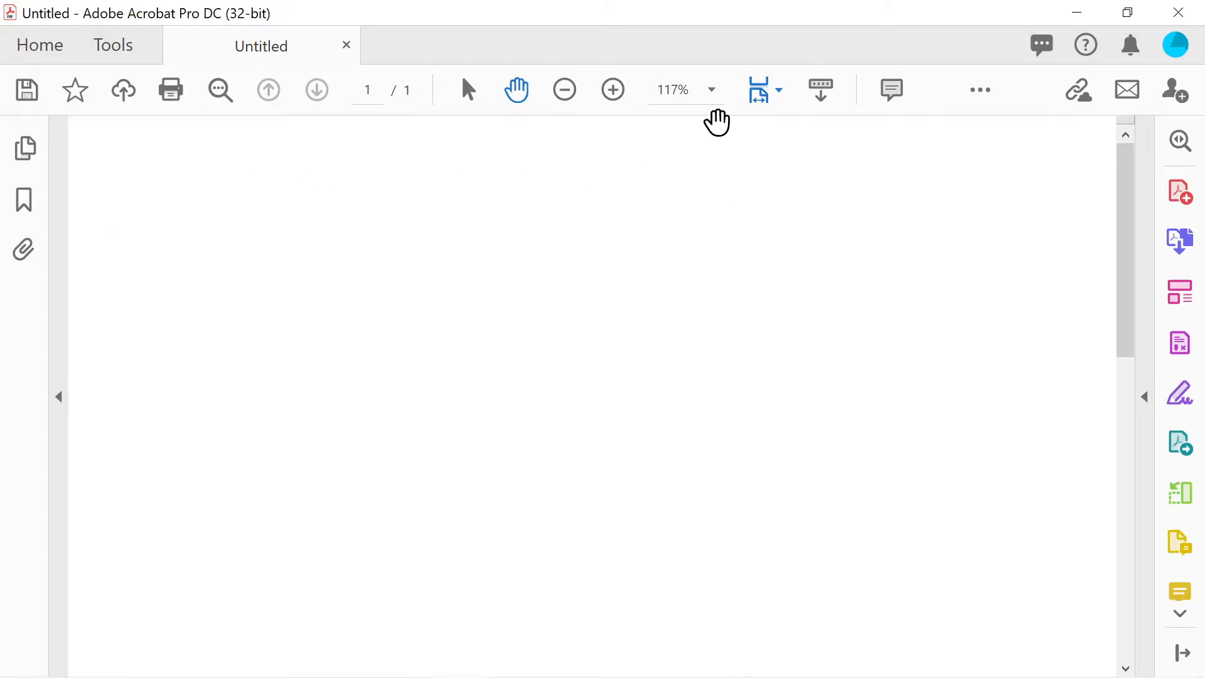
# At 75% zoom, start editing the PDF and add a text box near the page's upper-left corner reading "This is a text box".
pyautogui.click(713, 96)
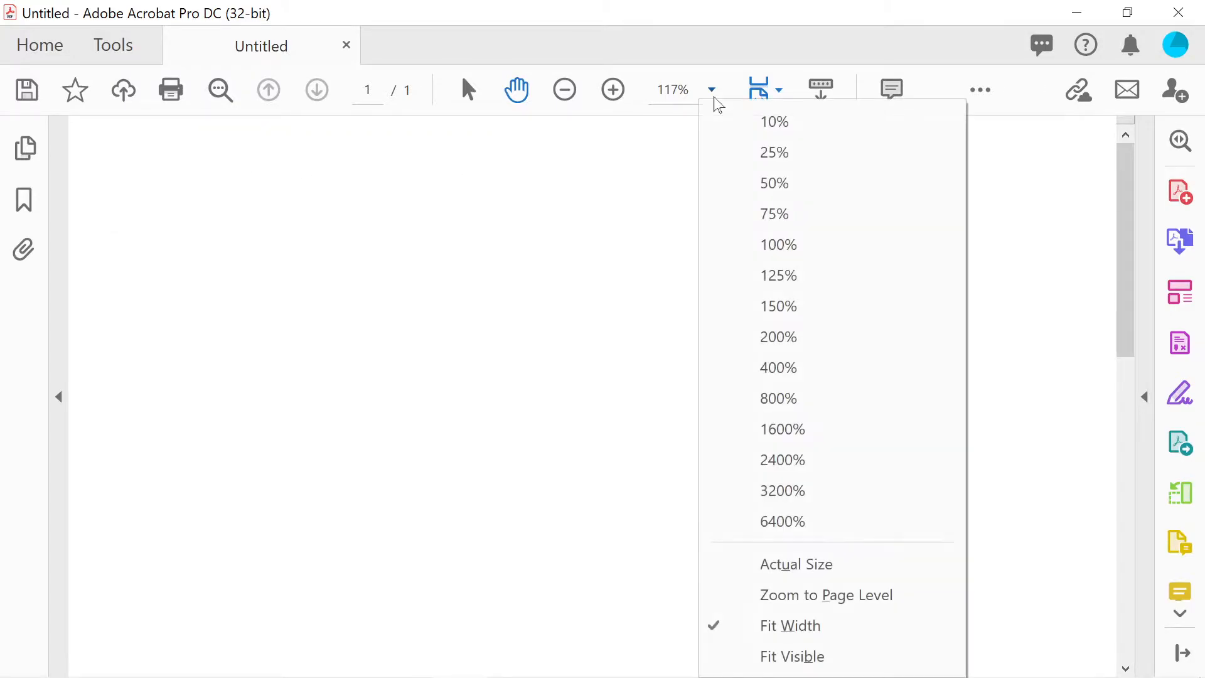
pyautogui.click(762, 214)
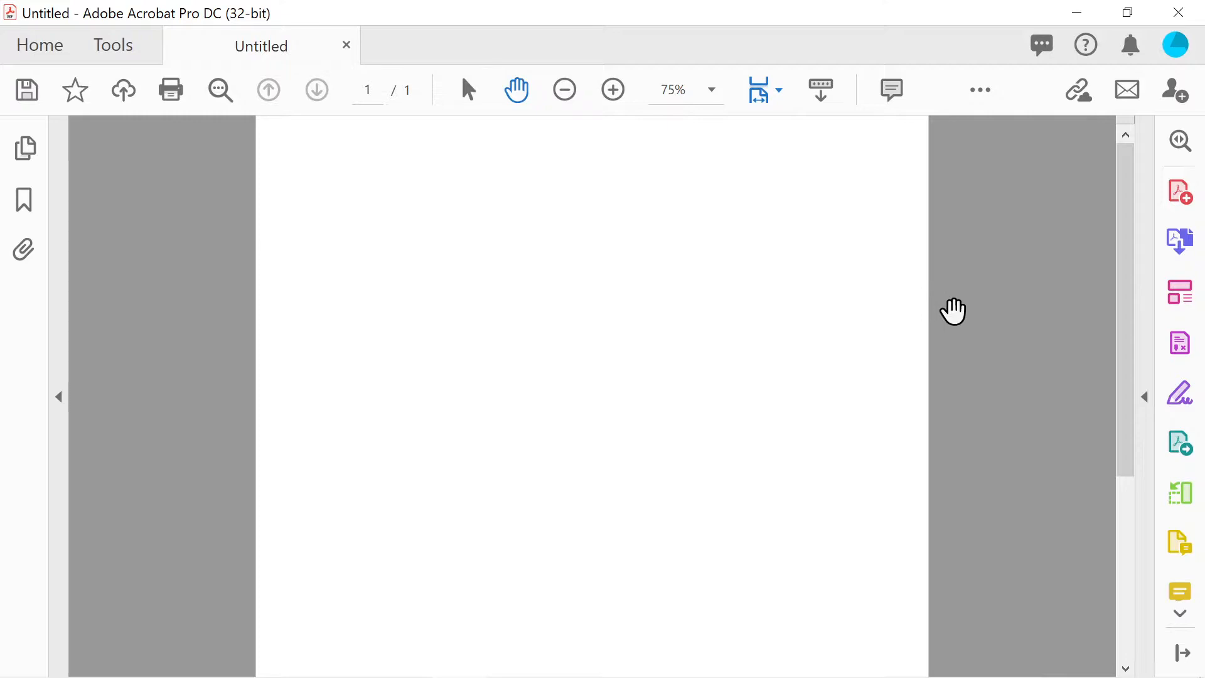
pyautogui.click(1183, 306)
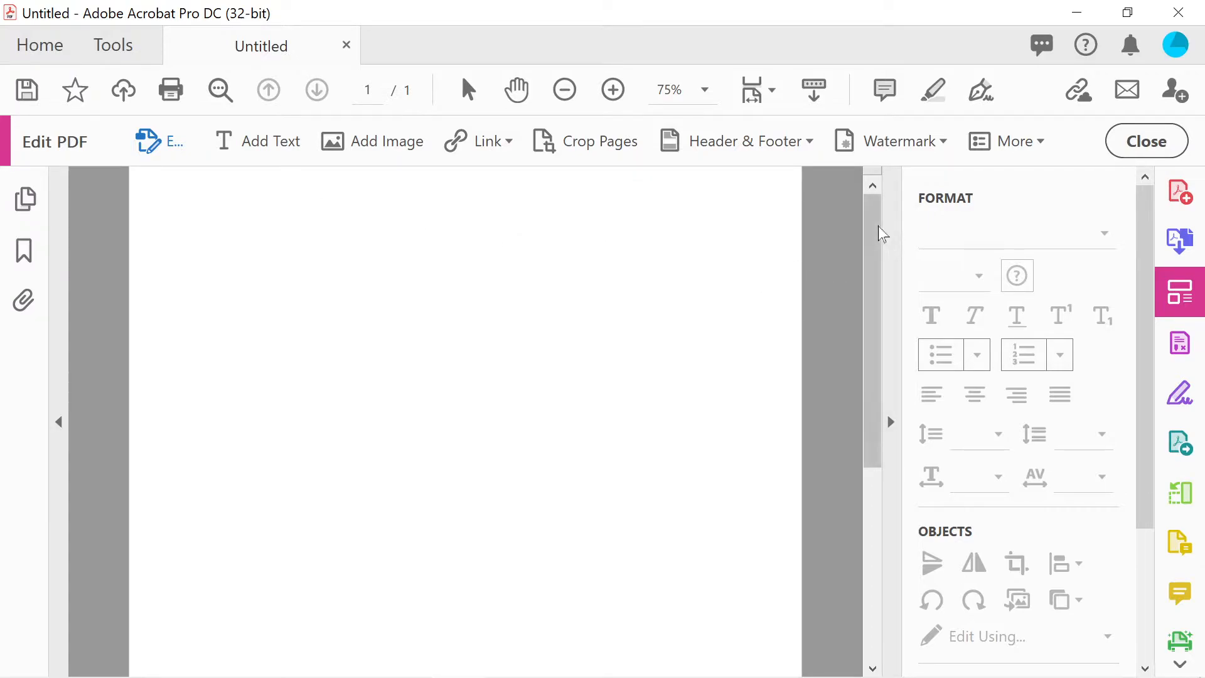
pyautogui.click(259, 143)
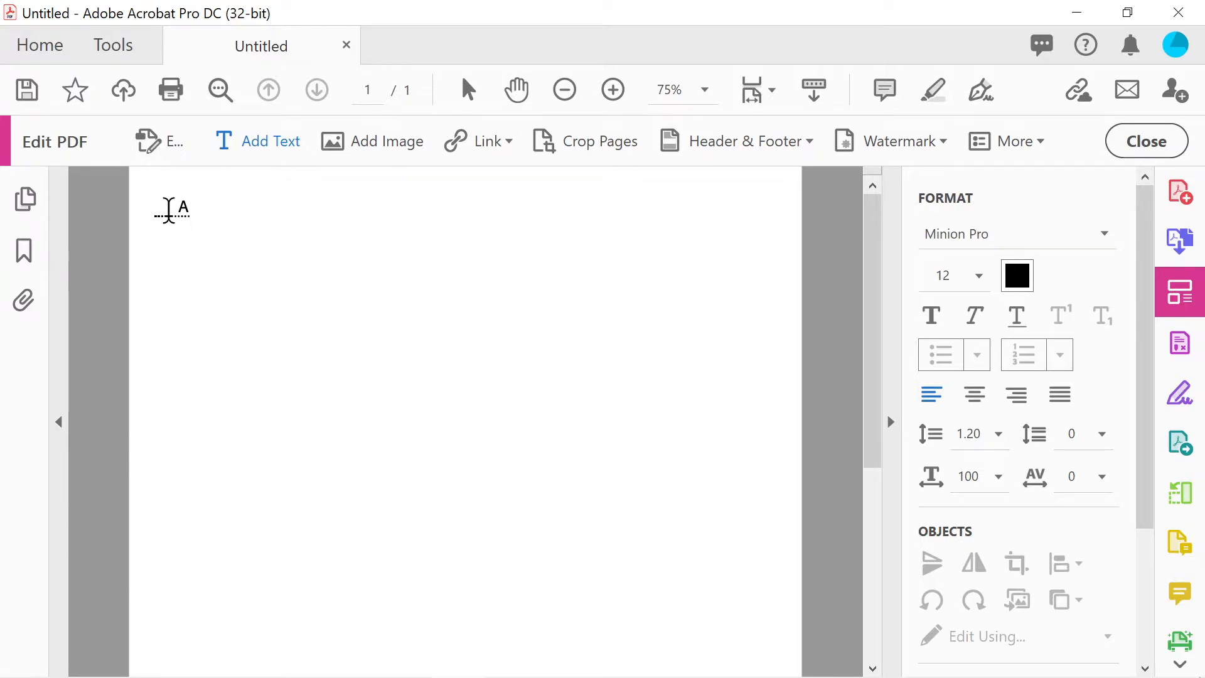
pyautogui.click(169, 220)
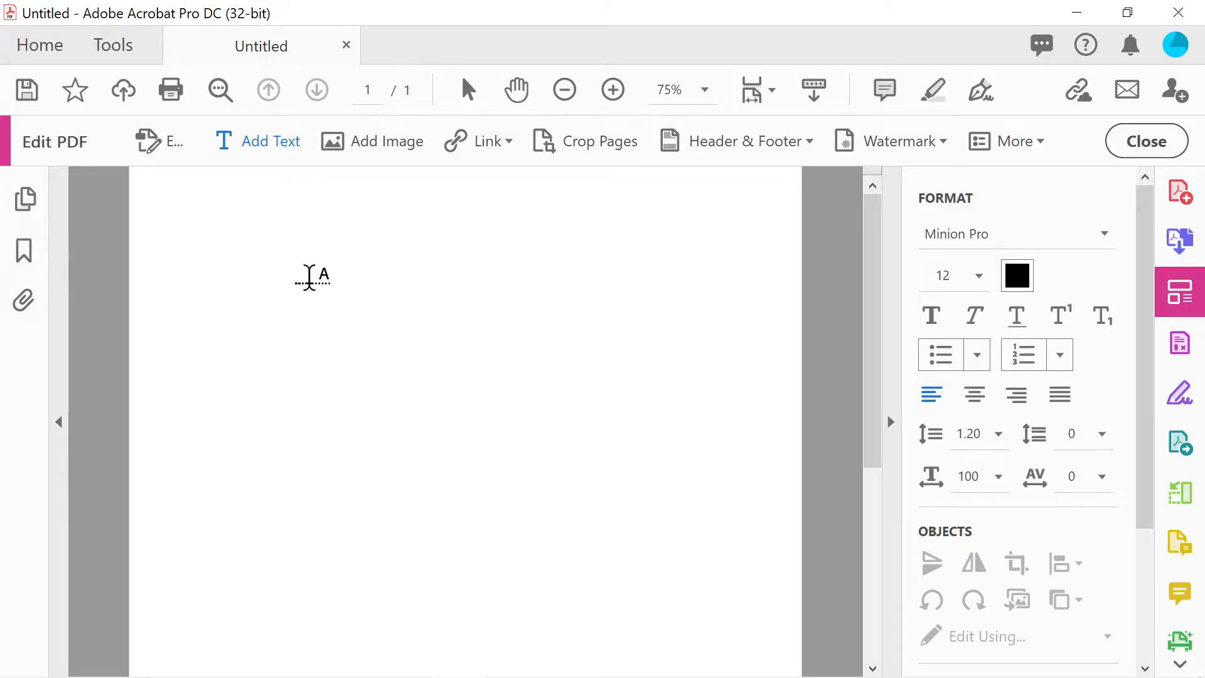
pyautogui.write('This is a text box')
# Copy the sentence in the text box and paste it repeatedly after itself to build a paragraph of several lines.
pyautogui.hotkey('ctrl', 'a')
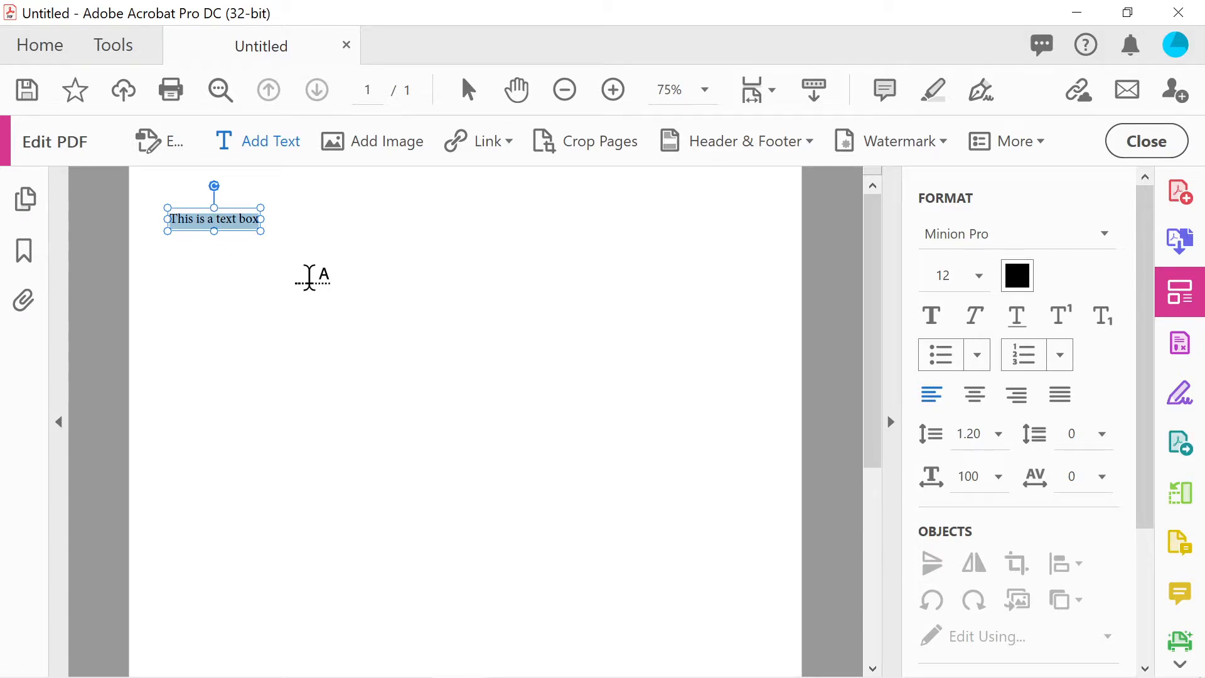
pyautogui.hotkey('ctrl', 'c')
pyautogui.press('Right')
pyautogui.hotkey('ctrl', 'v')
pyautogui.hotkey('ctrl', 'v')
pyautogui.hotkey('ctrl', 'v')
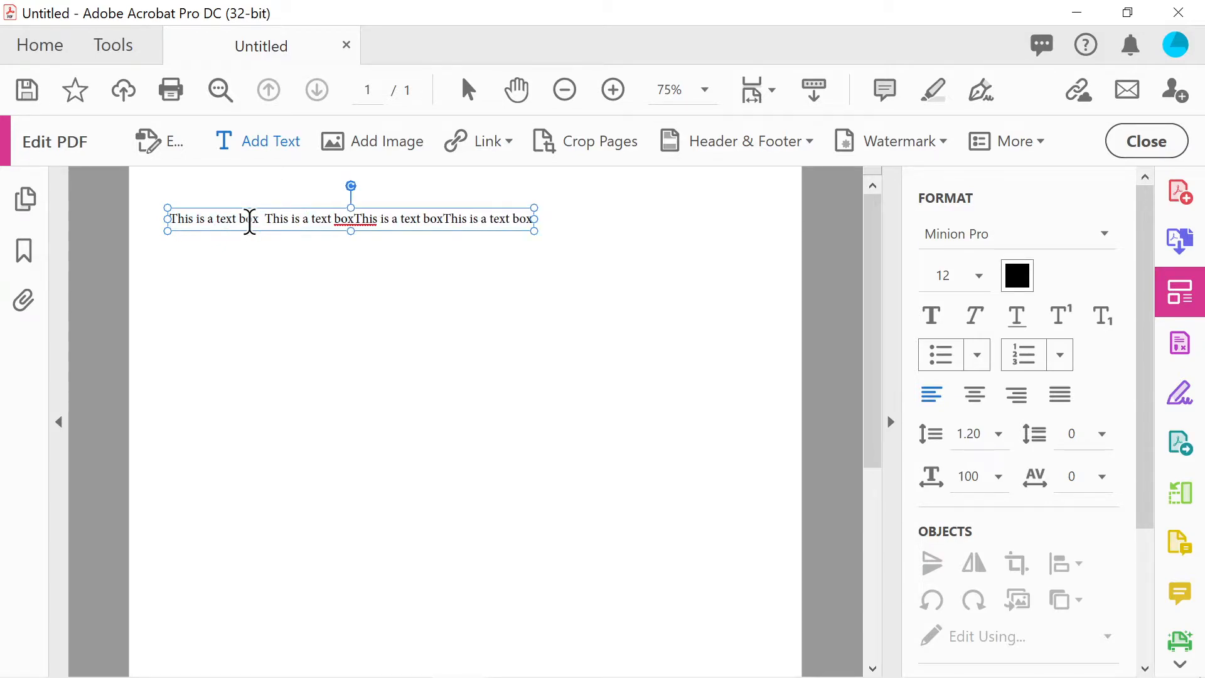
pyautogui.hotkey('ctrl', 'v')
pyautogui.hotkey('ctrl', 'v')
pyautogui.hotkey('ctrl', 'v')
pyautogui.hotkey('ctrl', 'v')
pyautogui.hotkey('ctrl', 'v')
pyautogui.hotkey('ctrl', 'v')
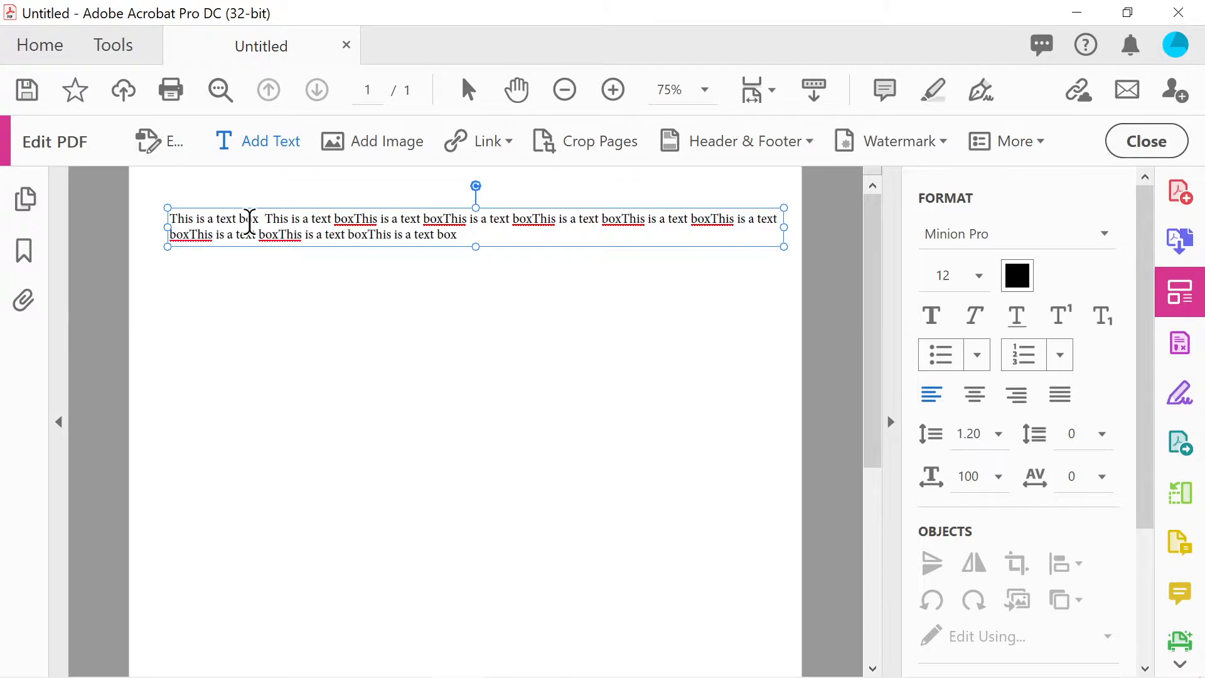
pyautogui.hotkey('ctrl', 'v')
pyautogui.hotkey('ctrl', 'v')
pyautogui.hotkey('ctrl', 'v')
pyautogui.hotkey('ctrl', 'v')
pyautogui.hotkey('ctrl', 'v')
pyautogui.hotkey('ctrl', 'v')
pyautogui.hotkey('ctrl', 'v')
pyautogui.hotkey('ctrl', 'v')
pyautogui.hotkey('ctrl', 'v')
pyautogui.hotkey('ctrl', 'v')
pyautogui.hotkey('ctrl', 'v')
pyautogui.hotkey('ctrl', 'v')
pyautogui.hotkey('ctrl', 'v')
pyautogui.hotkey('ctrl', 'v')
pyautogui.hotkey('ctrl', 'v')
pyautogui.hotkey('ctrl', 'v')
pyautogui.hotkey('ctrl', 'v')
pyautogui.hotkey('ctrl', 'v')
pyautogui.hotkey('ctrl', 'v')
pyautogui.hotkey('ctrl', 'v')
pyautogui.hotkey('ctrl', 'v')
pyautogui.hotkey('ctrl', 'v')
pyautogui.hotkey('ctrl', 'v')
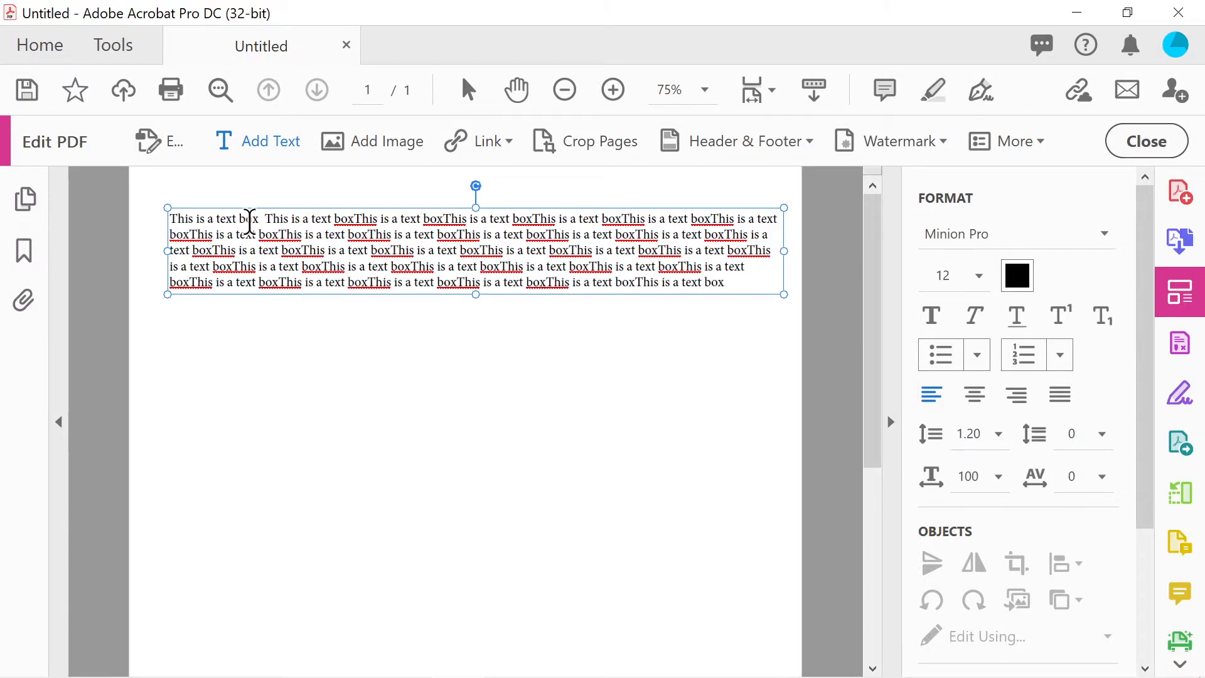
pyautogui.hotkey('ctrl', 'v')
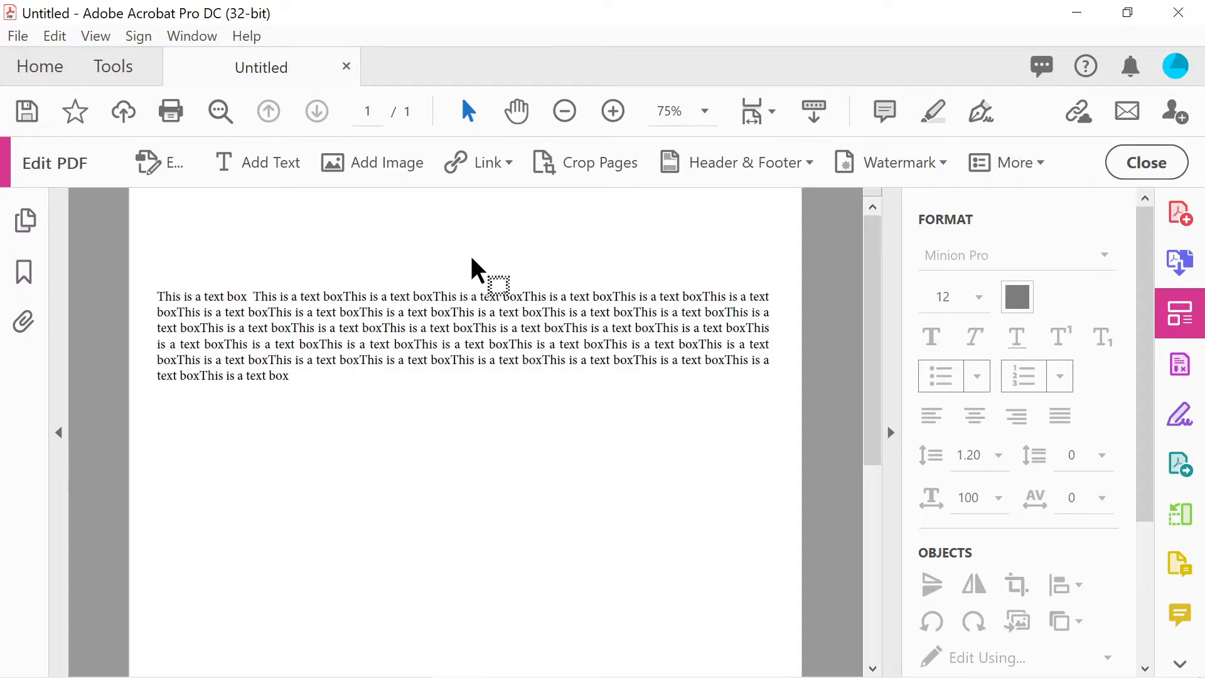
# Return to text editing mode and delete a few characters in the middle of the paragraph.
pyautogui.click(166, 163)
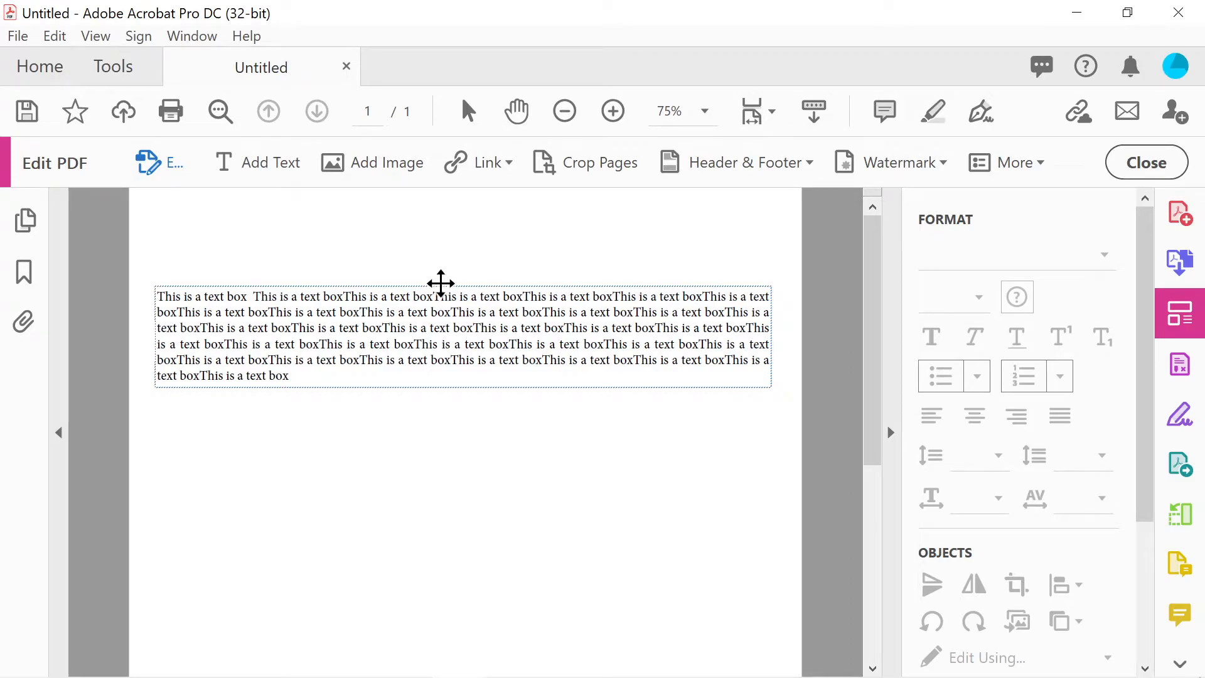
pyautogui.click(441, 283)
pyautogui.click(451, 327)
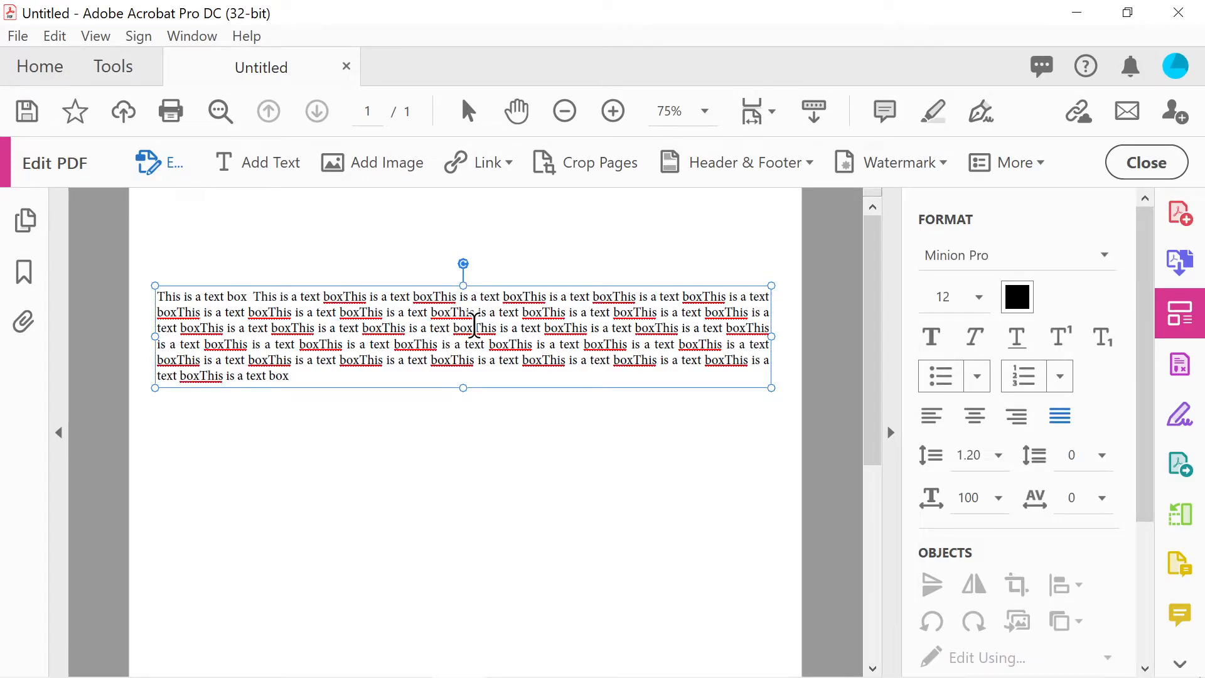
pyautogui.press('BackSpace')
pyautogui.press('BackSpace')
pyautogui.press('BackSpace')
pyautogui.press('BackSpace')
pyautogui.press('BackSpace')
pyautogui.press('BackSpace')
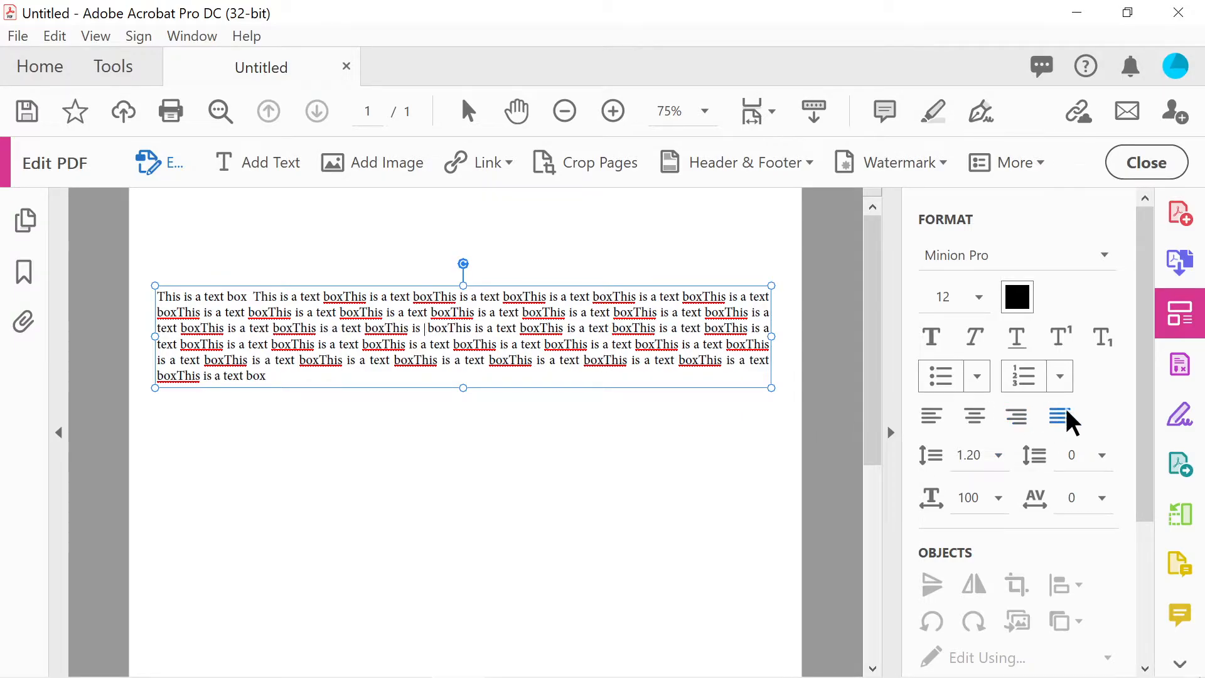
# Switch back and forth between the selection tool and text editing mode, finishing in editing mode.
pyautogui.click(469, 112)
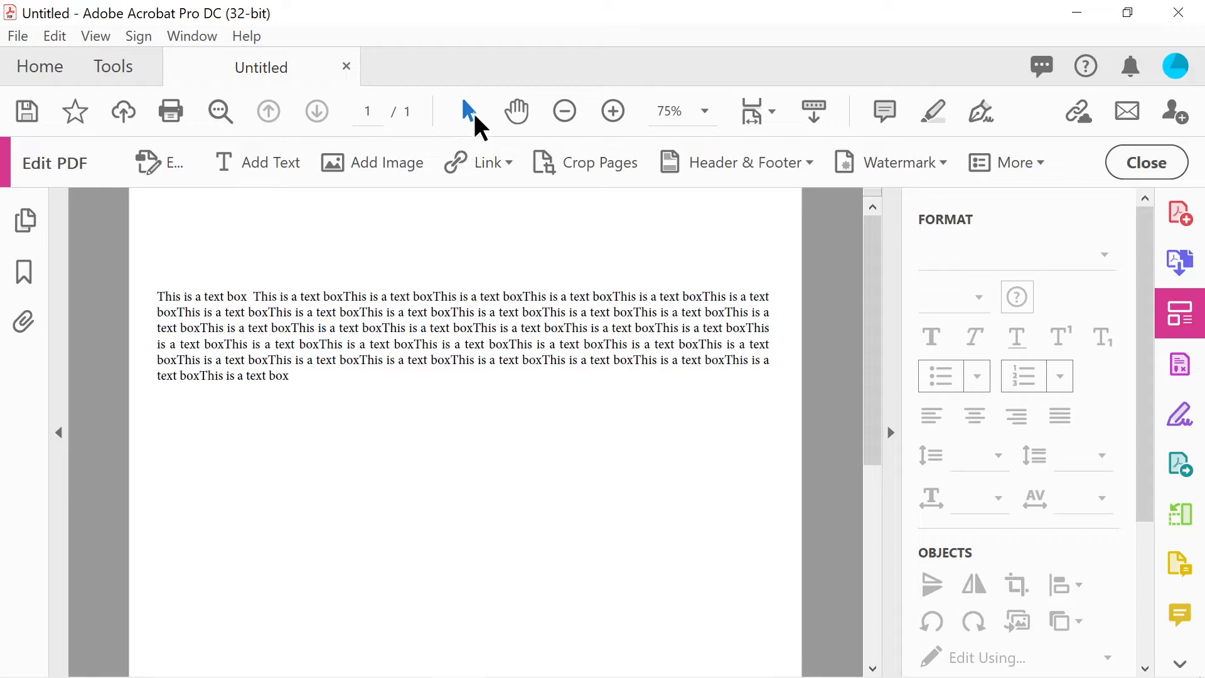
pyautogui.click(151, 164)
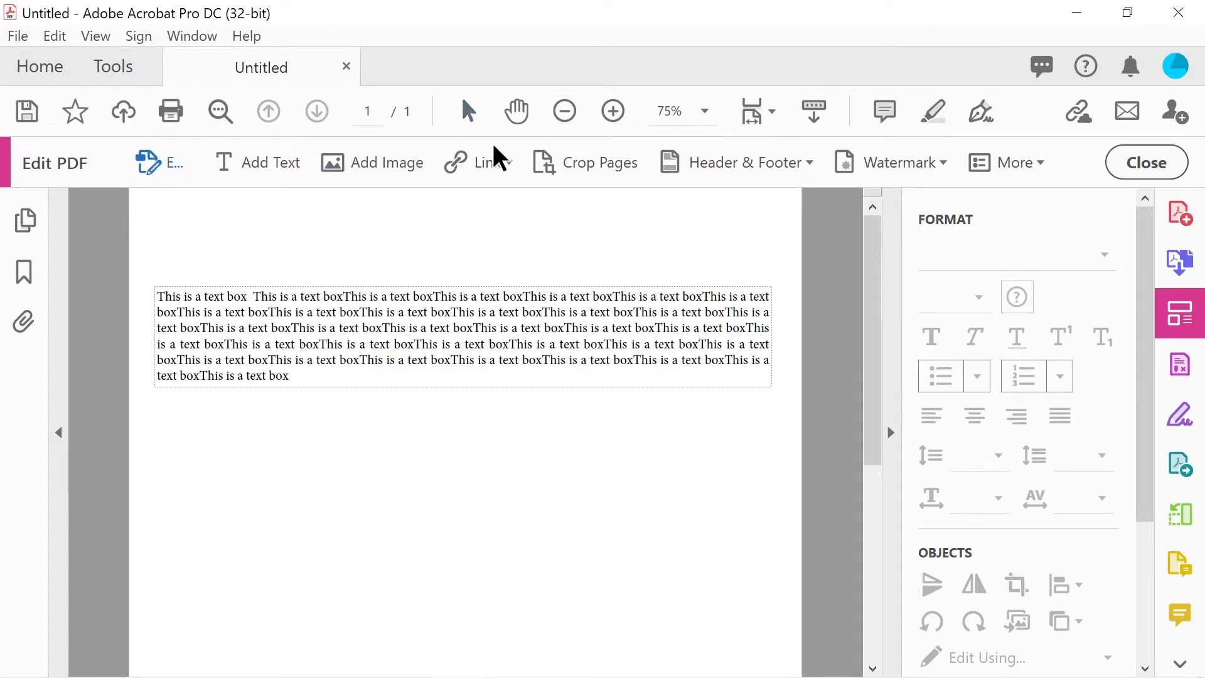
pyautogui.click(467, 113)
pyautogui.click(145, 164)
pyautogui.click(468, 112)
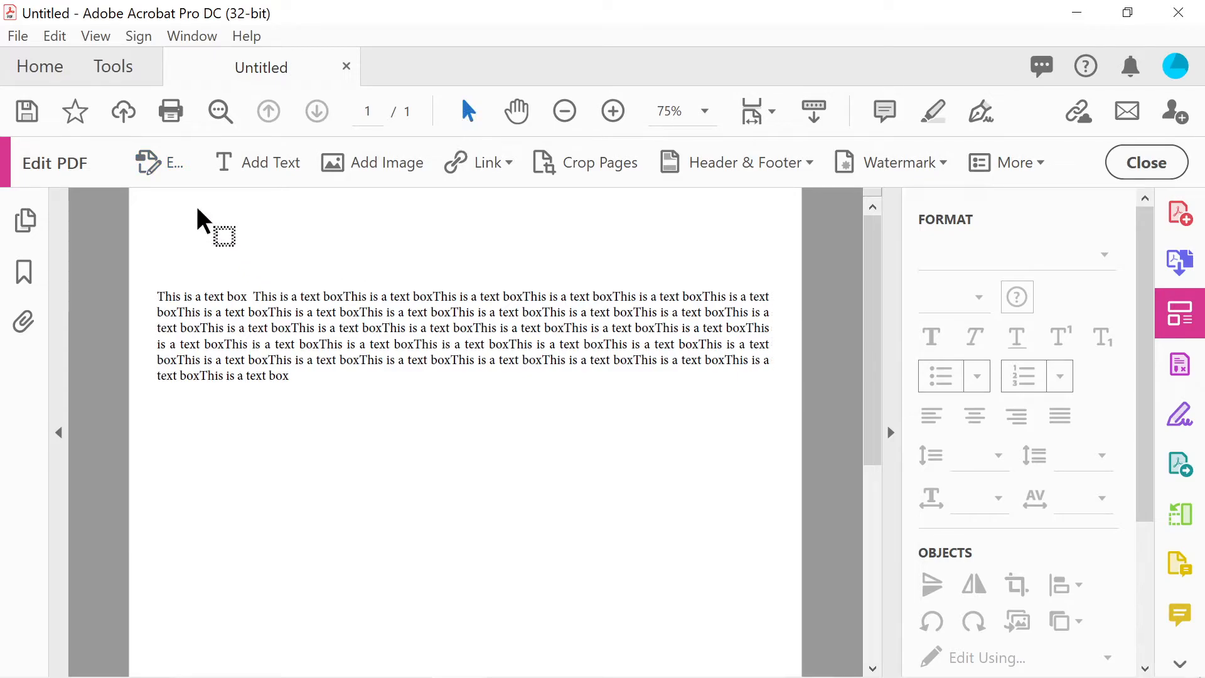
pyautogui.click(157, 162)
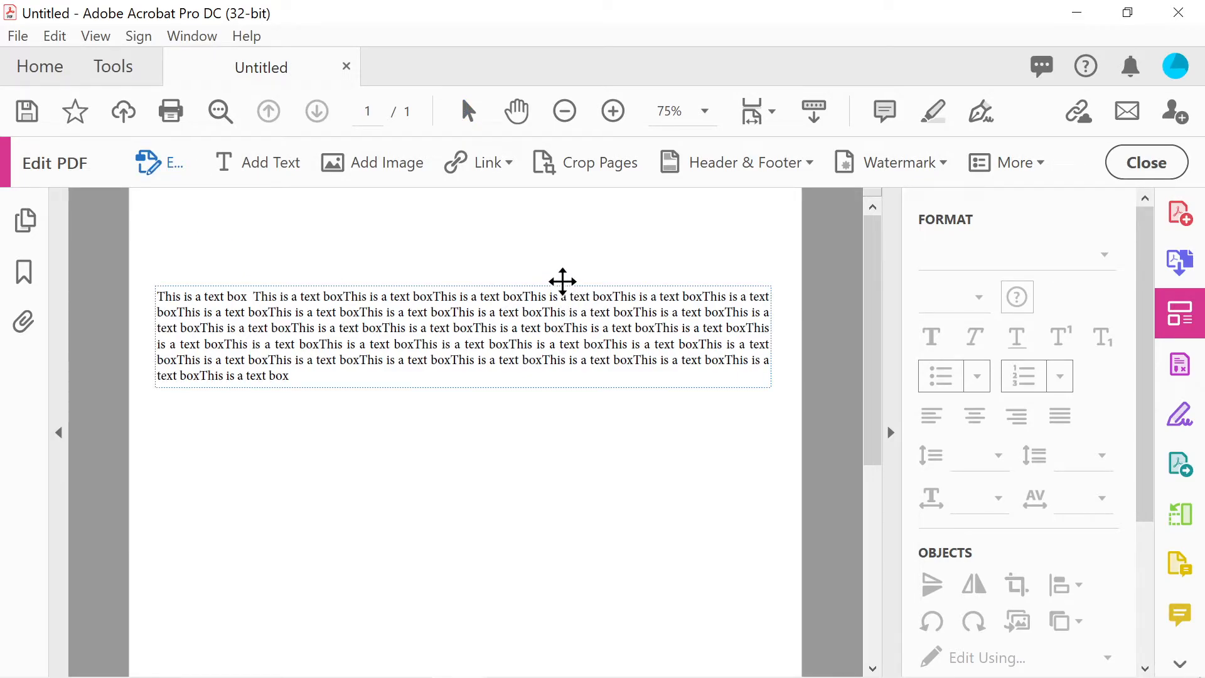
# Select the whole paragraph and try left and center alignment before setting it to justified.
pyautogui.click(563, 281)
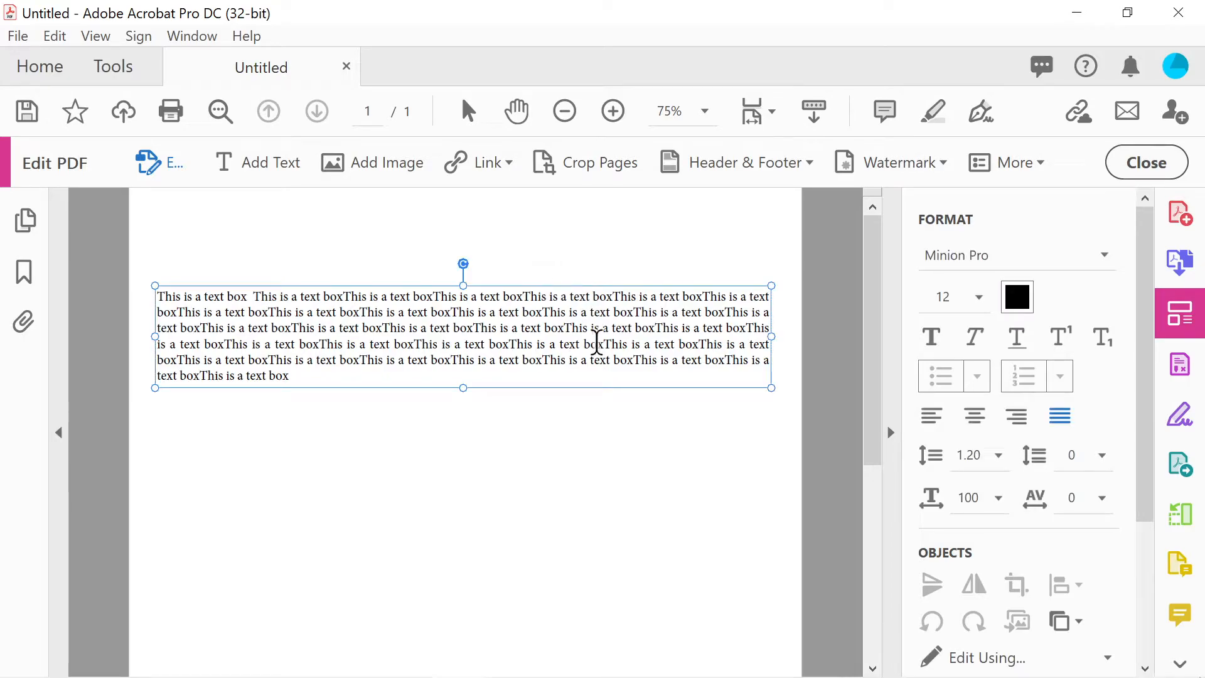
pyautogui.moveTo(401, 377); pyautogui.dragTo(157, 290)
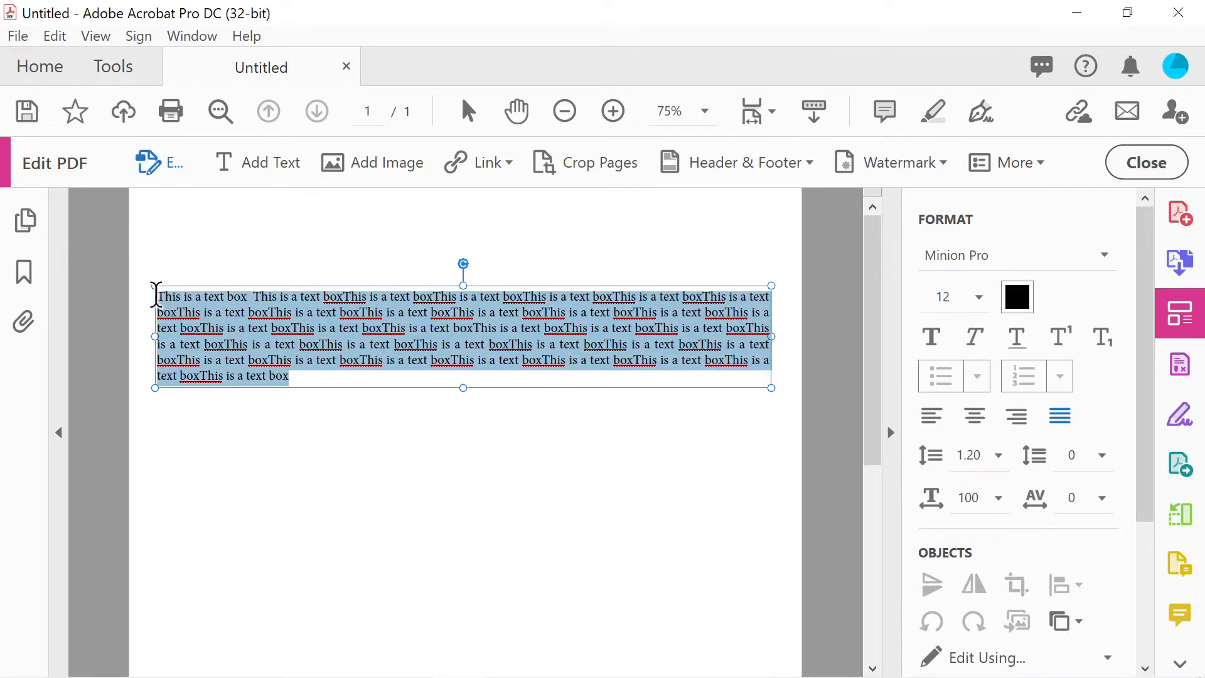
pyautogui.click(933, 418)
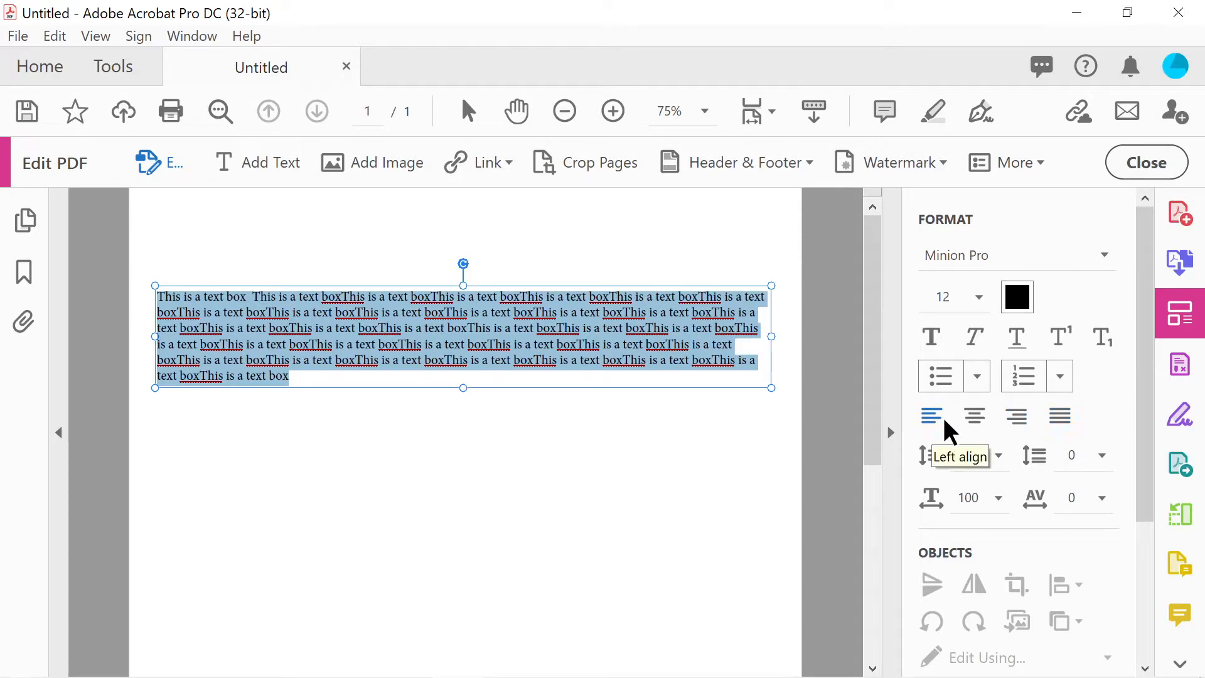
pyautogui.click(977, 418)
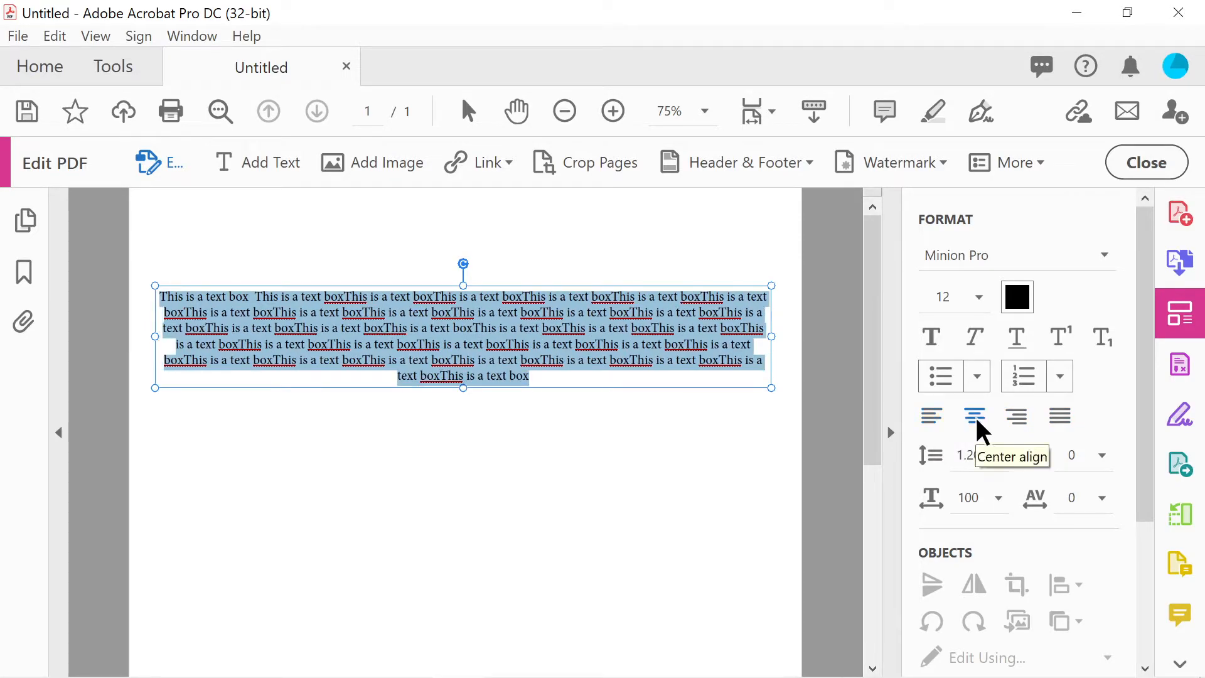
pyautogui.click(1061, 421)
# Widen the text box slightly by extending its right edge.
pyautogui.scroll(-2, 854, 289)
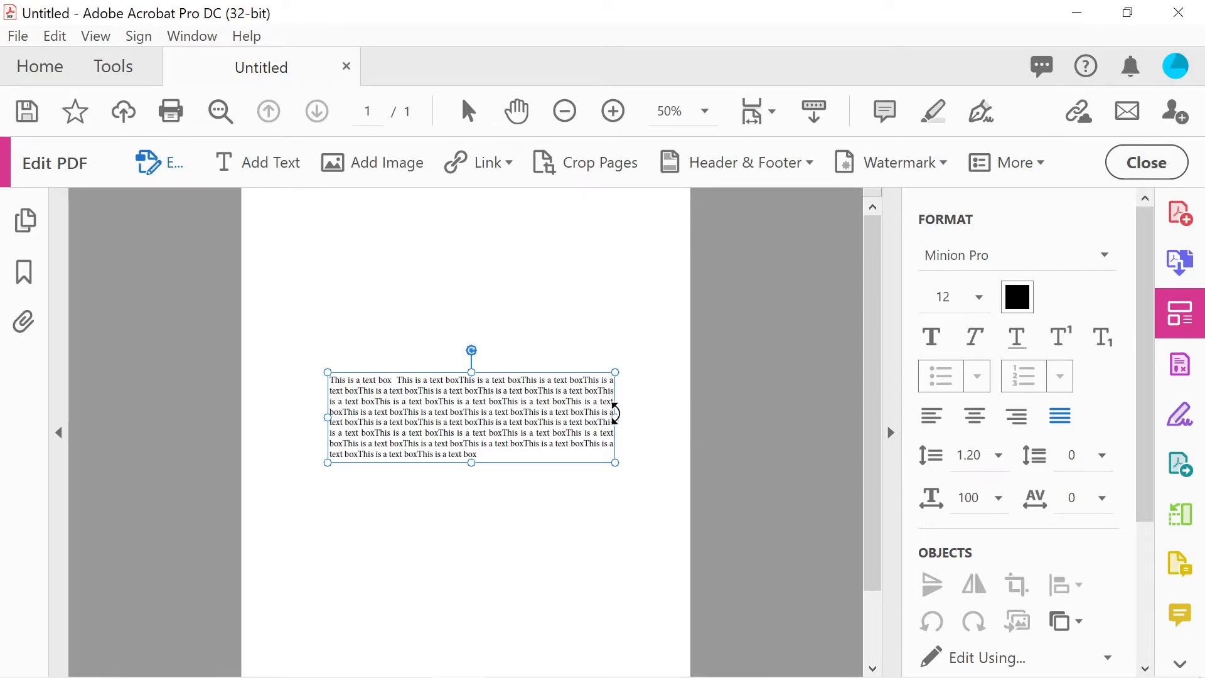
pyautogui.moveTo(616, 417); pyautogui.dragTo(639, 441)
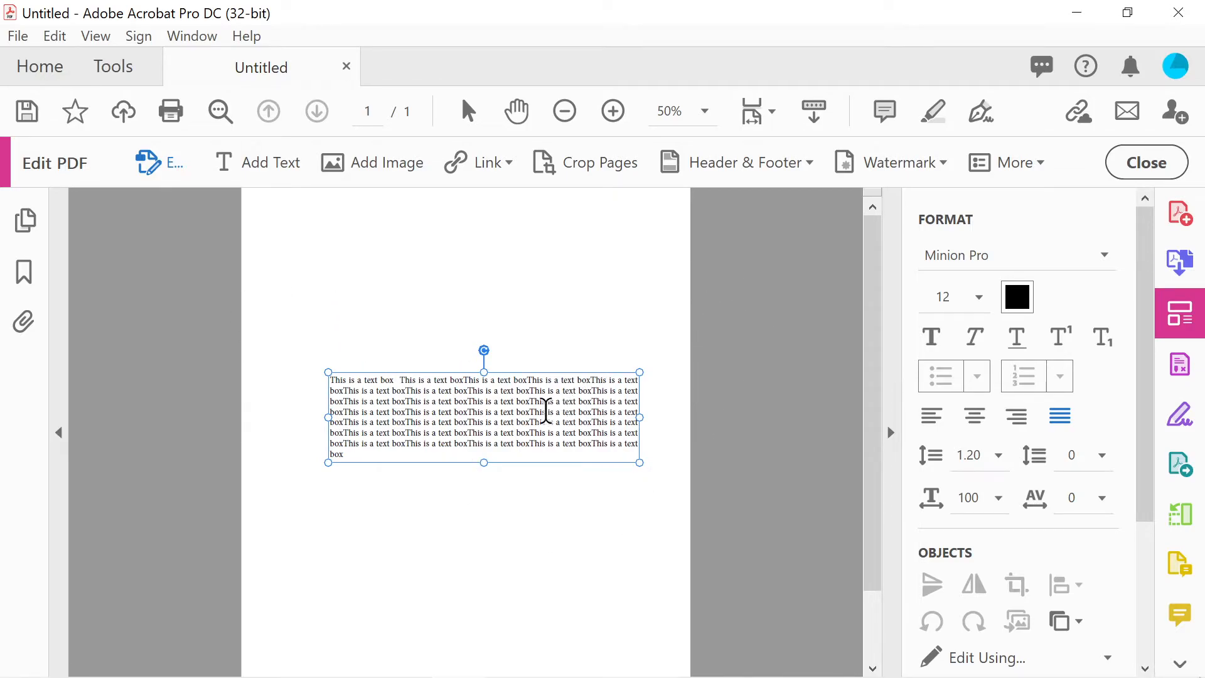
# Examine the layout grid settings in the Units & Guides preferences and accept them.
pyautogui.hotkey('ctrl', 'k')
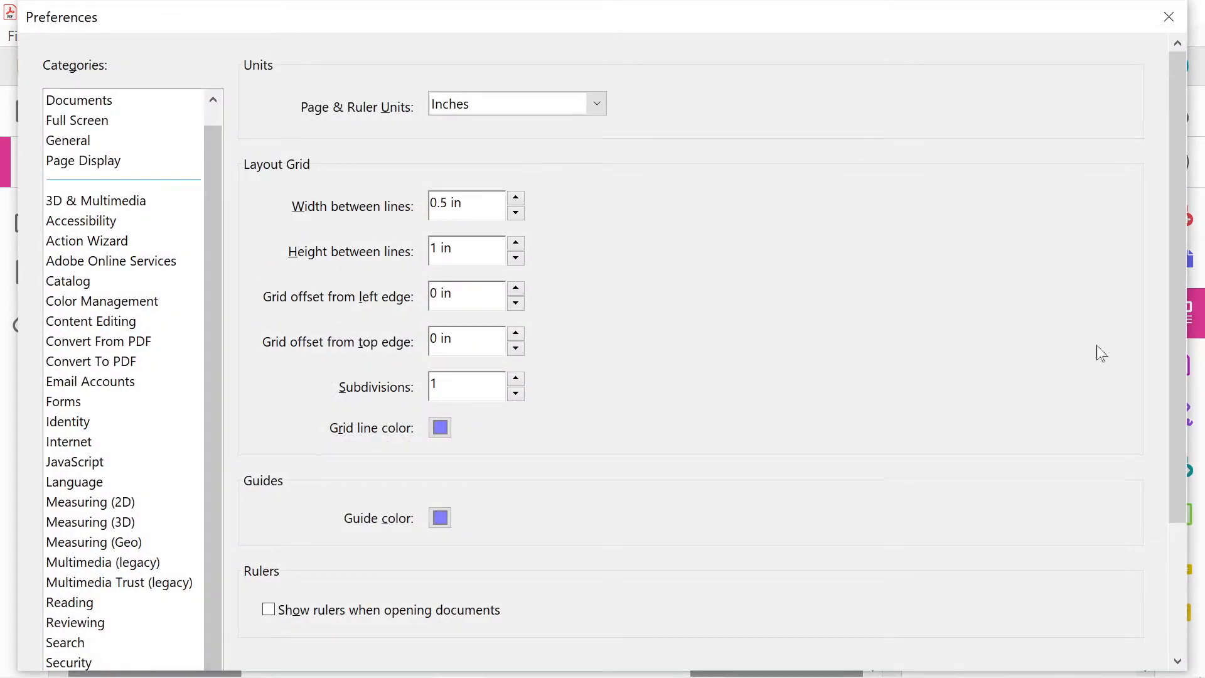
pyautogui.moveTo(1176, 451); pyautogui.dragTo(1176, 579)
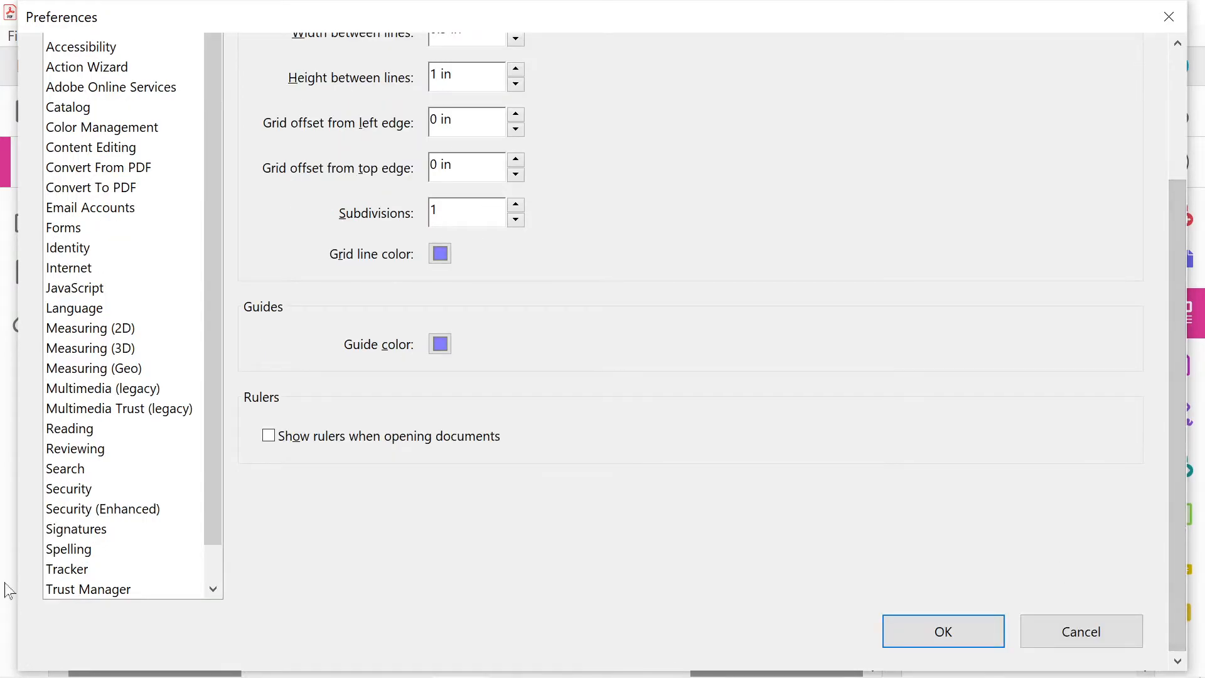
pyautogui.scroll(-1, 215, 500)
pyautogui.click(138, 569)
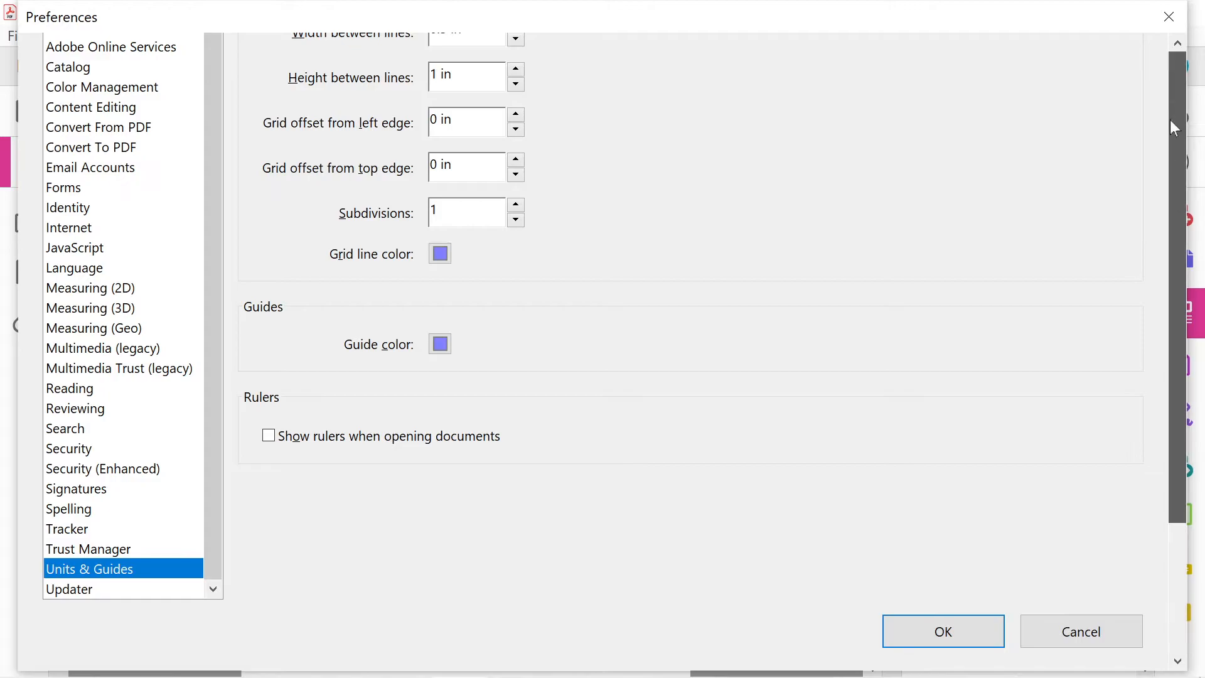
pyautogui.moveTo(1178, 377); pyautogui.dragTo(1178, 249)
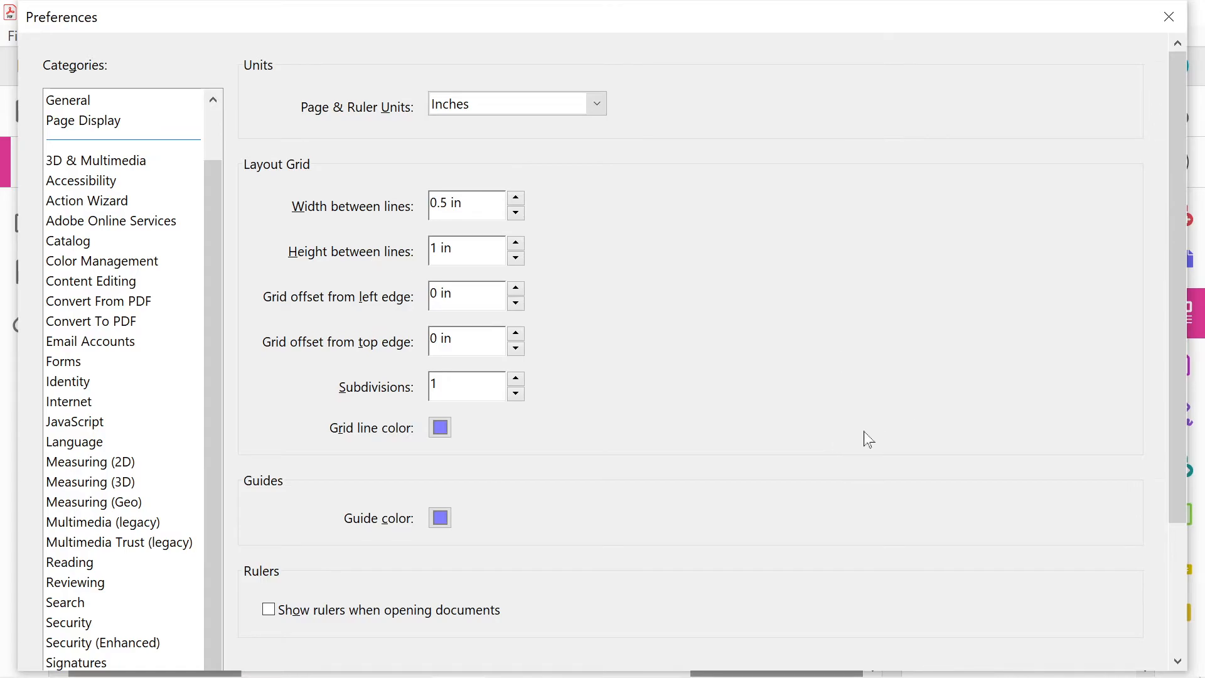
pyautogui.press('Return')
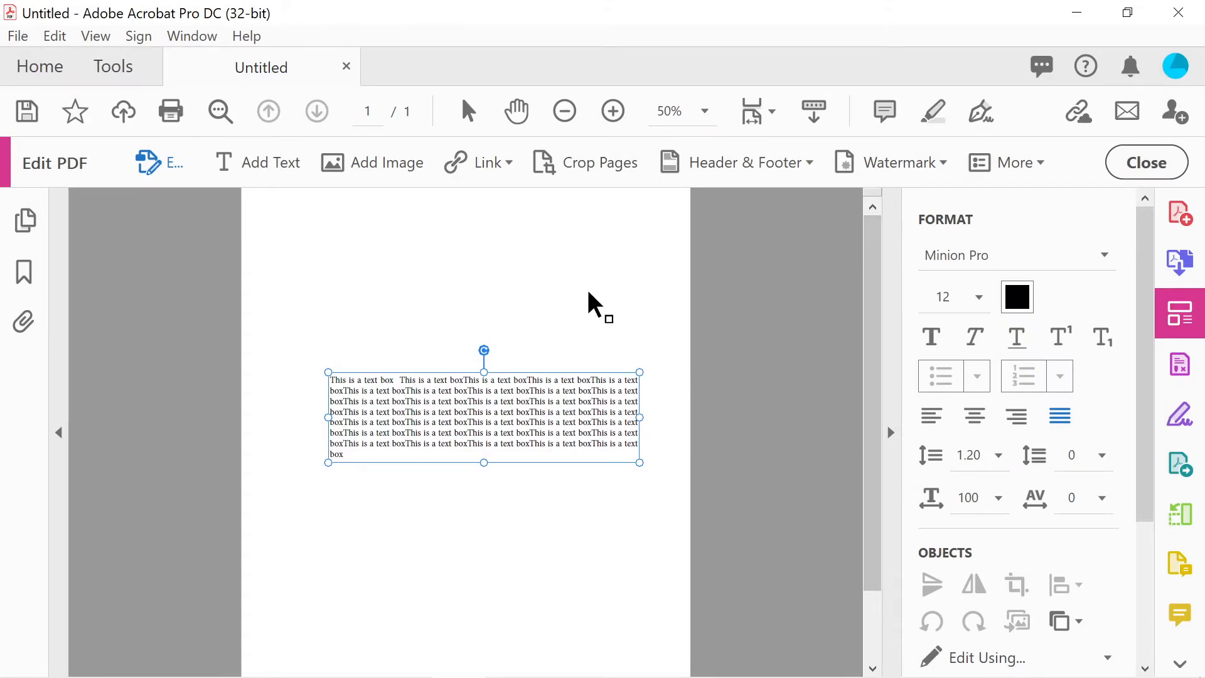
# Turn on the layout grid over the page.
pyautogui.click(95, 36)
pyautogui.moveTo(207, 250)
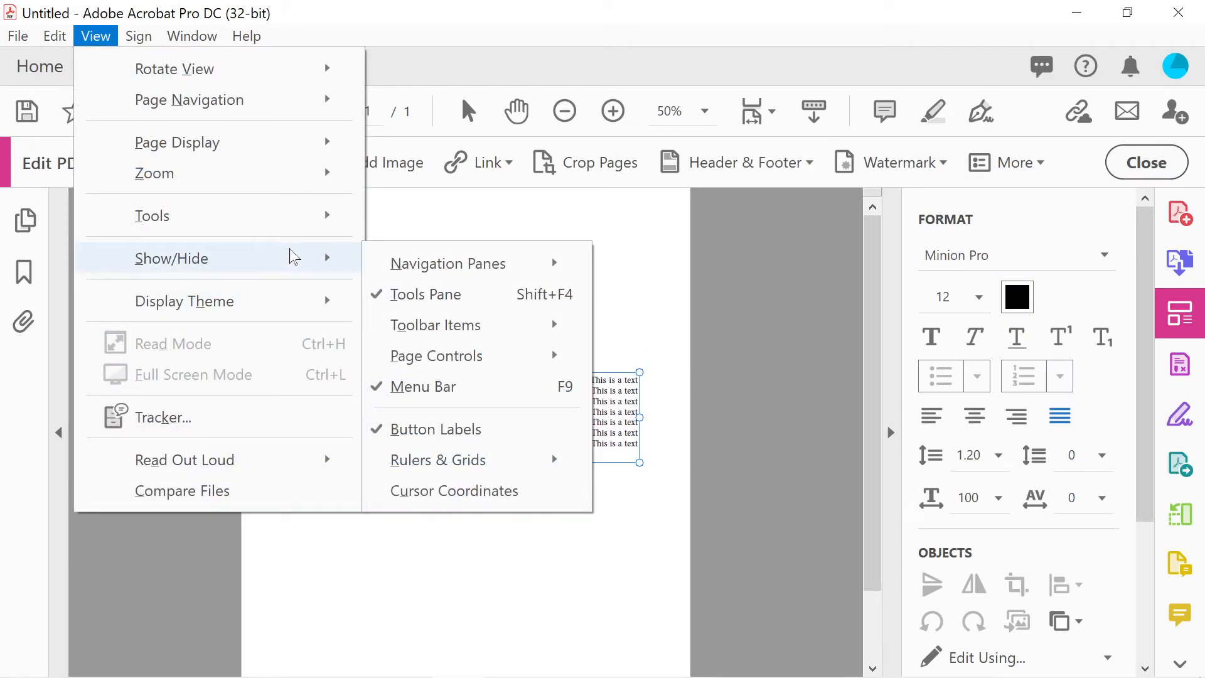
pyautogui.moveTo(477, 460)
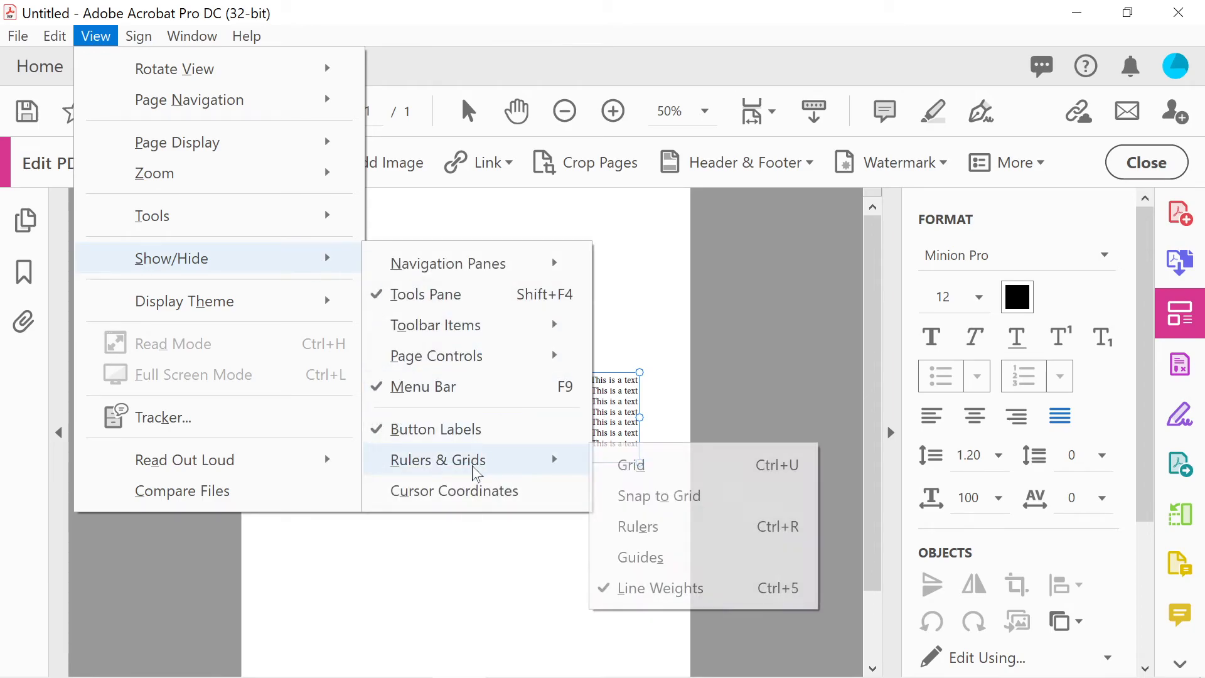
pyautogui.click(628, 464)
# Turn on snapping to the grid and hide the menu bar and toolbars so the whole page fits in view.
pyautogui.click(96, 36)
pyautogui.moveTo(226, 264)
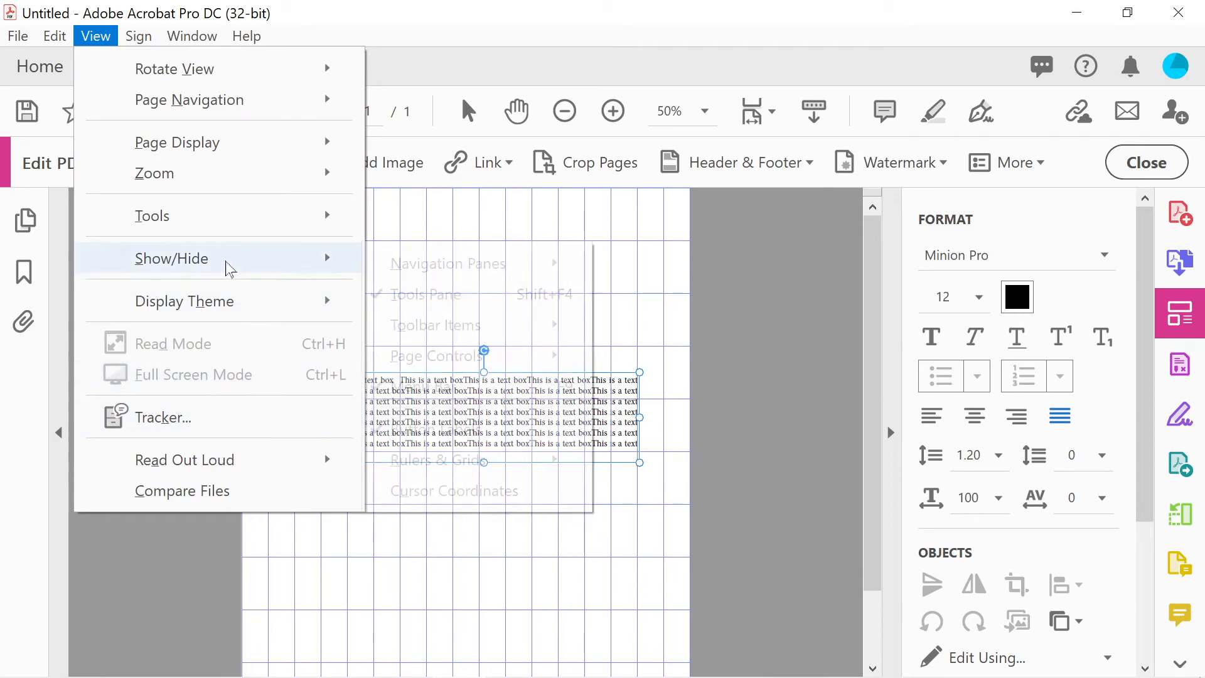
pyautogui.moveTo(477, 461)
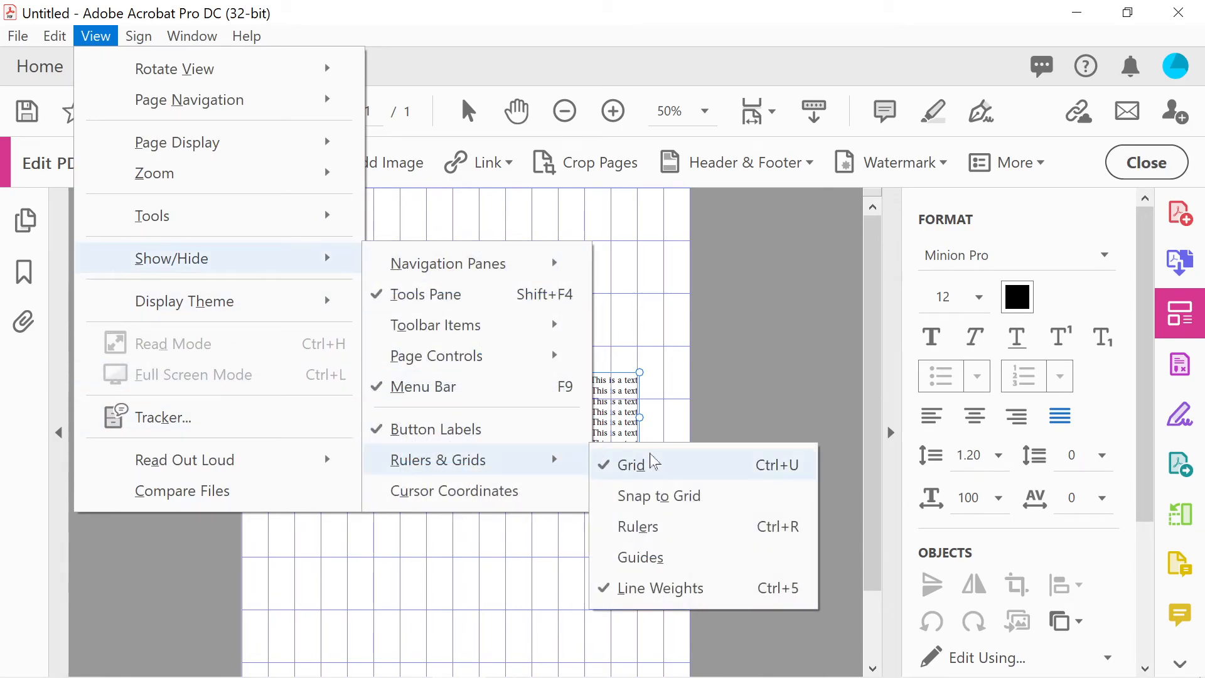
pyautogui.click(661, 497)
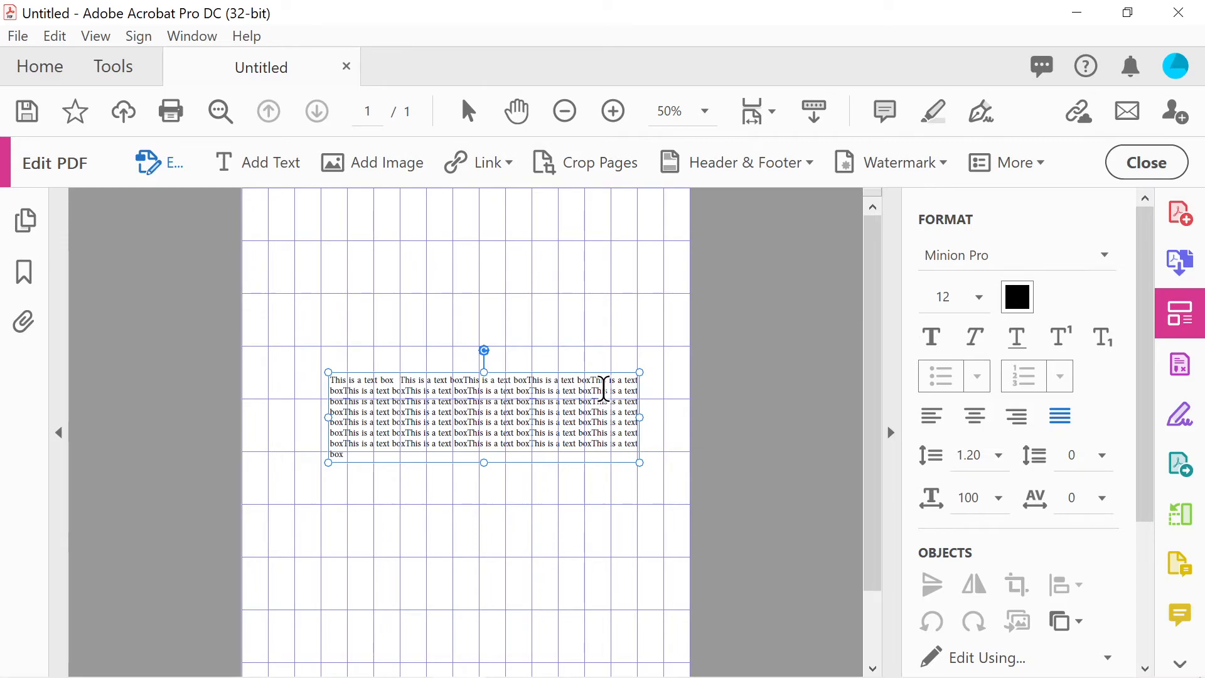
pyautogui.press('F9')
pyautogui.press('F8')
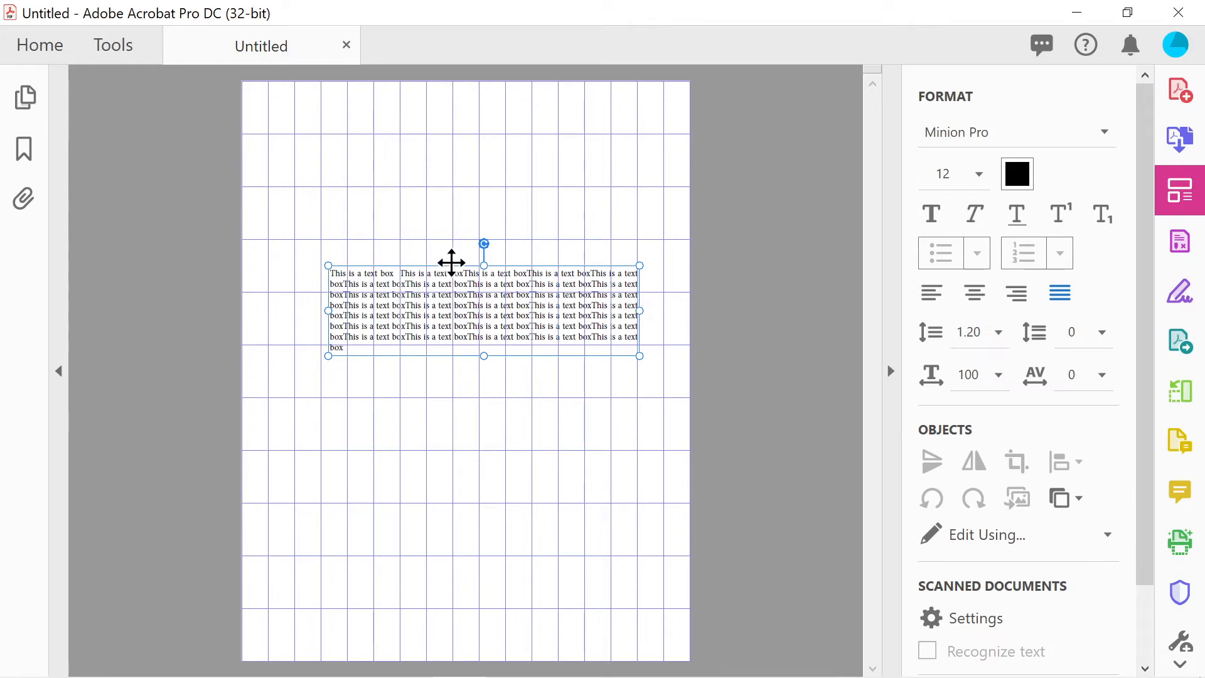
# Widen the text box to 13 grid columns and, after trying it lower down, snap it two columns in and three rows below the page top.
pyautogui.moveTo(452, 263); pyautogui.dragTo(462, 421)
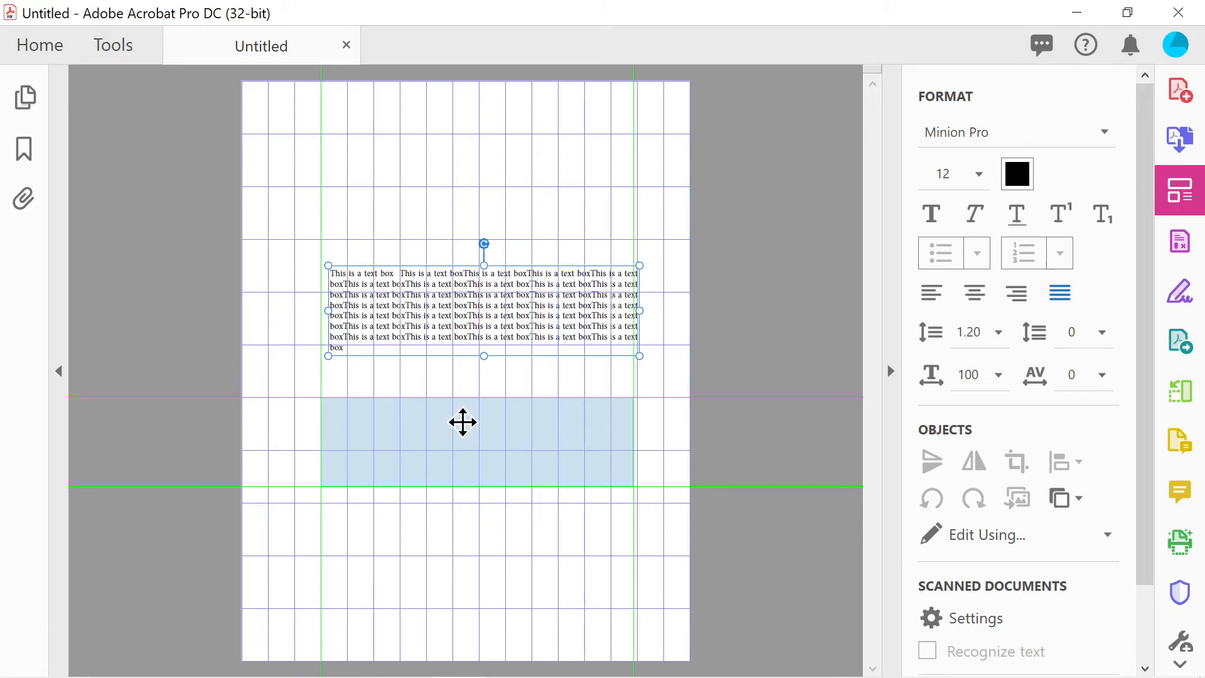
pyautogui.moveTo(463, 422); pyautogui.dragTo(435, 430)
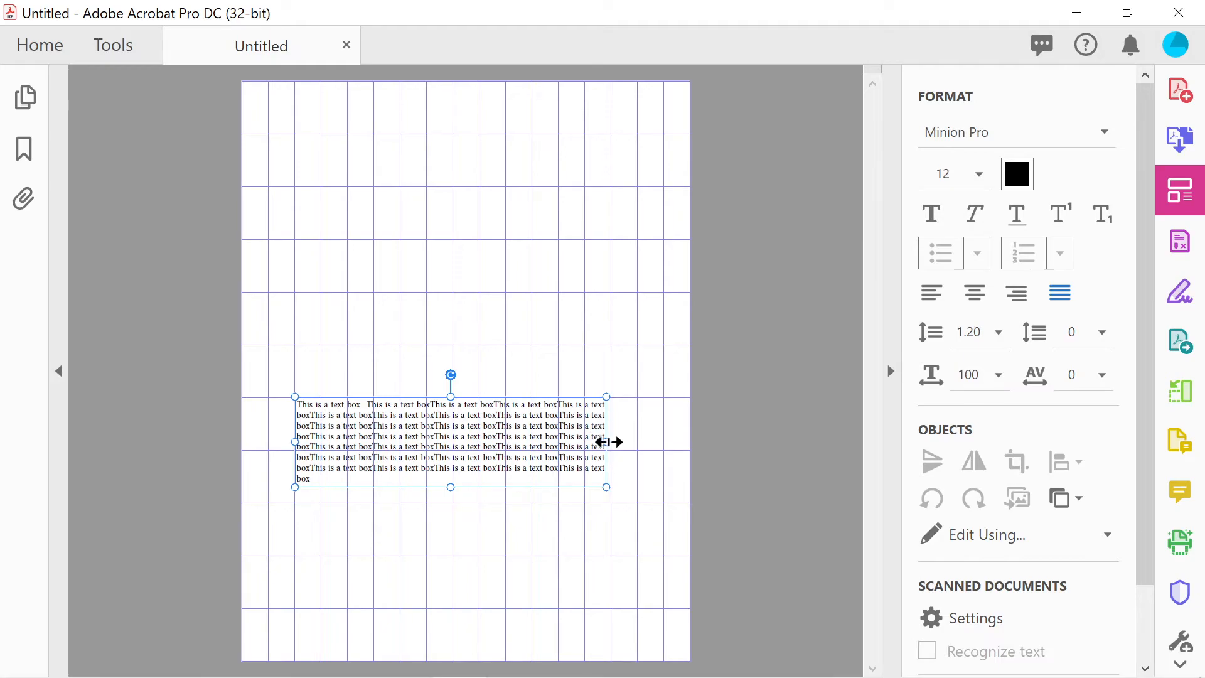
pyautogui.moveTo(607, 442); pyautogui.dragTo(641, 443)
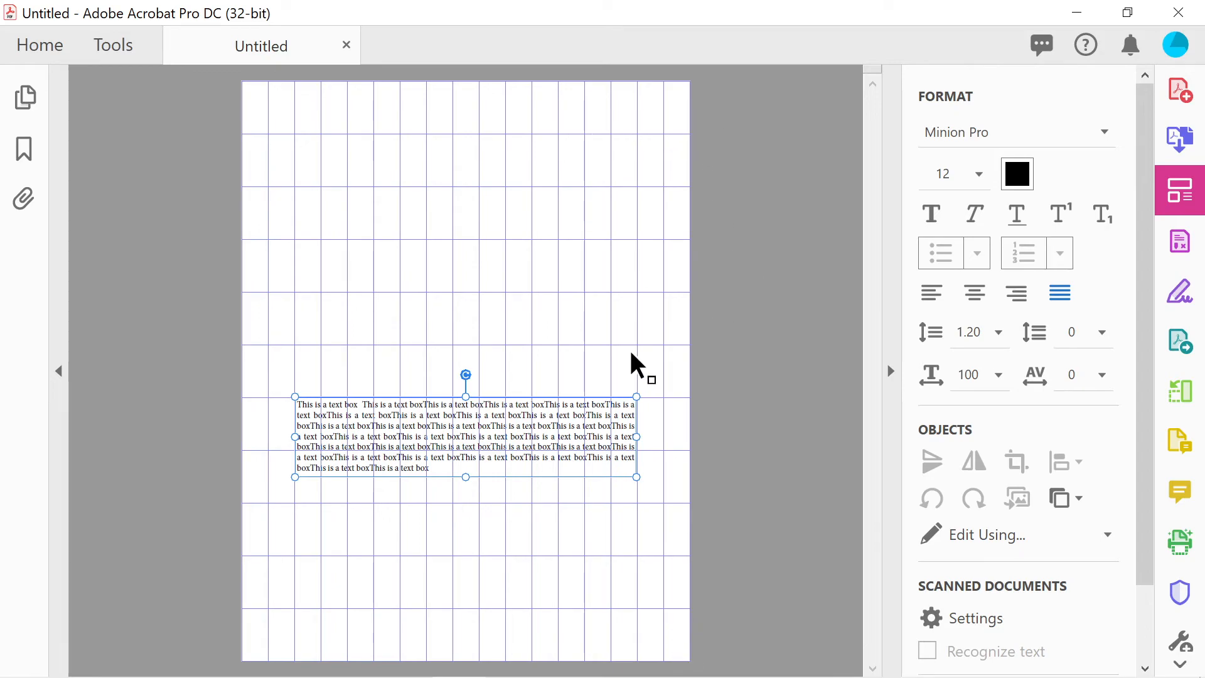
pyautogui.moveTo(440, 439); pyautogui.dragTo(439, 255)
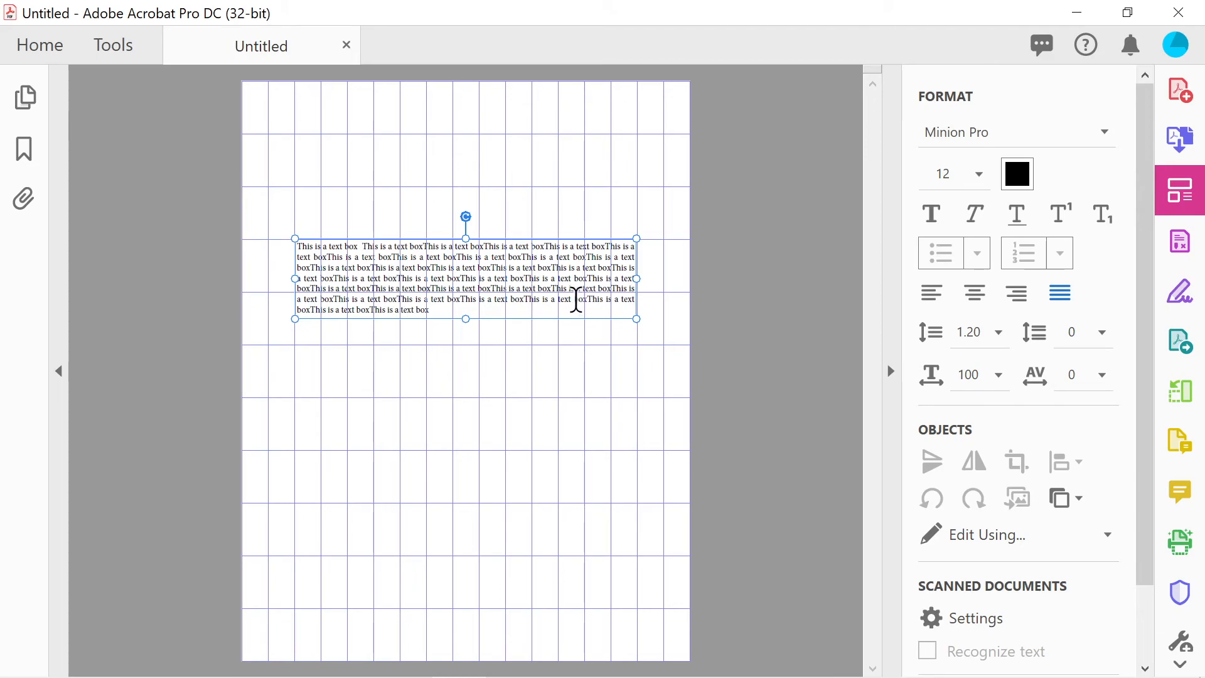
# Narrow the text box to five and finally three grid columns, snapping it two columns from the page's left edge and two rows below the top.
pyautogui.moveTo(638, 275); pyautogui.dragTo(427, 286)
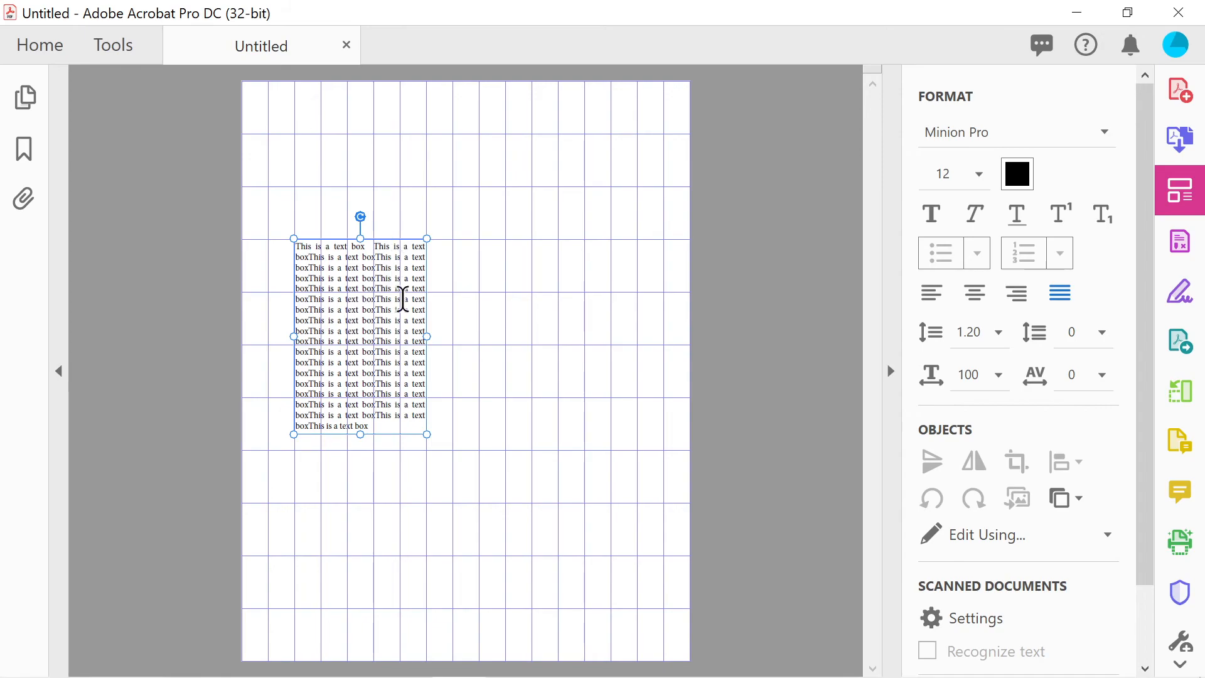
pyautogui.moveTo(392, 236); pyautogui.dragTo(492, 251)
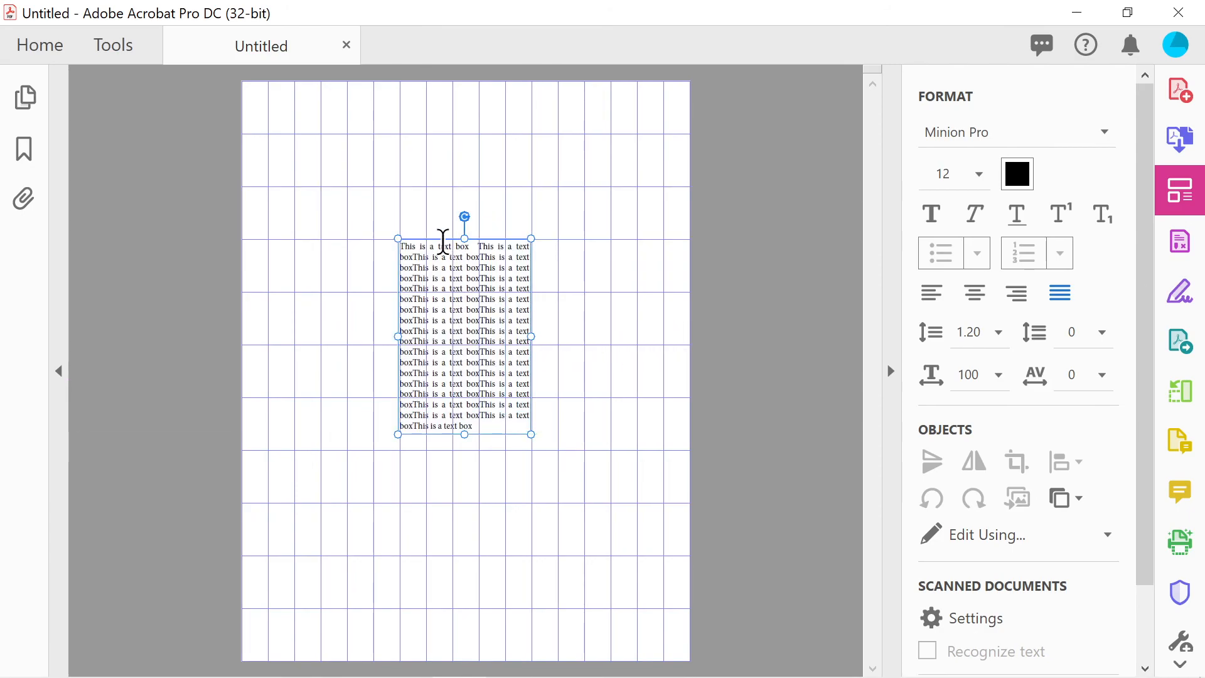
pyautogui.moveTo(438, 232); pyautogui.dragTo(443, 156)
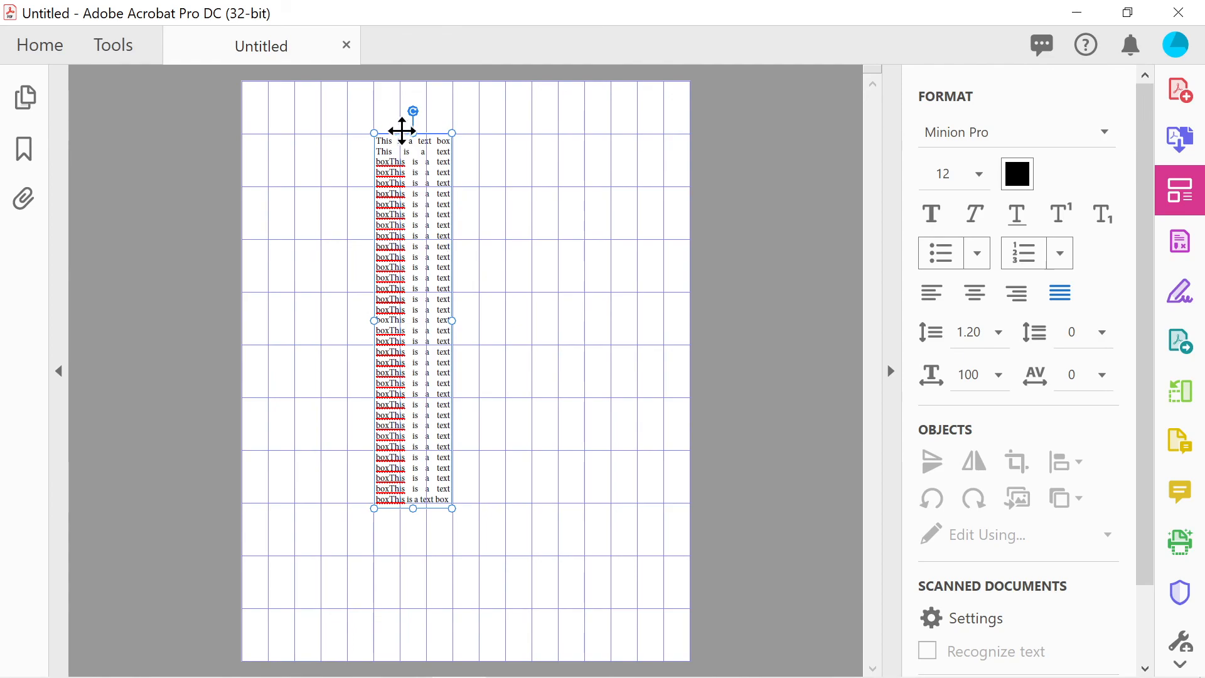
pyautogui.moveTo(402, 130); pyautogui.dragTo(323, 182)
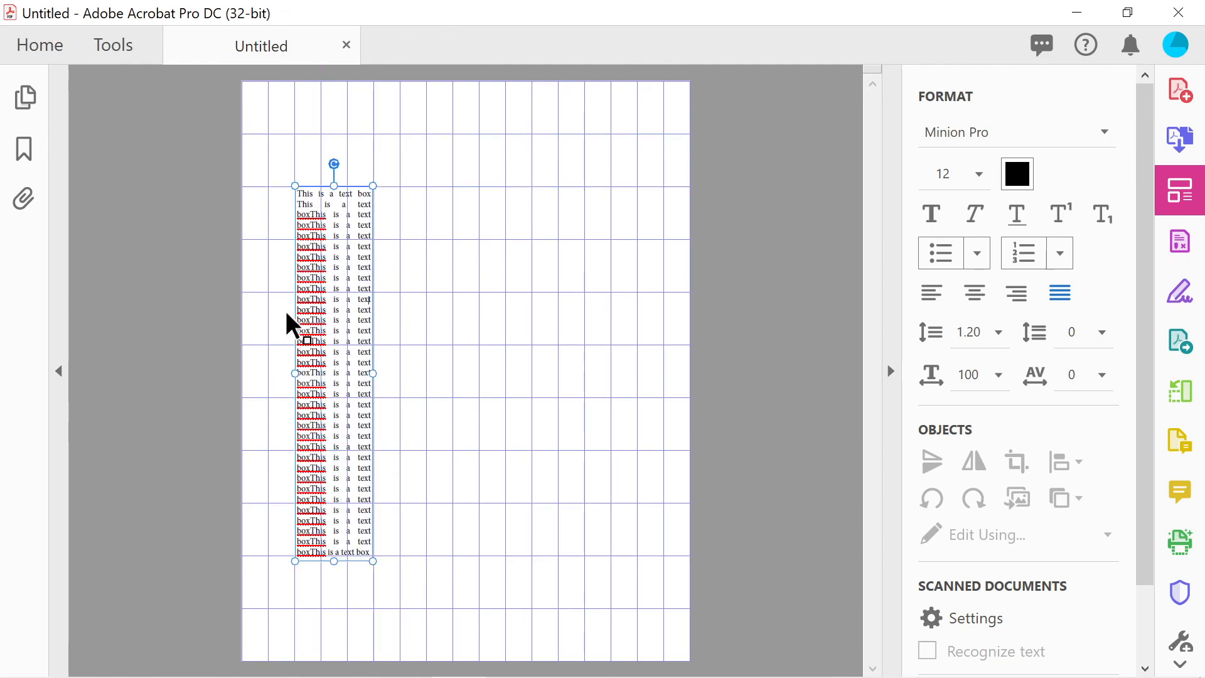